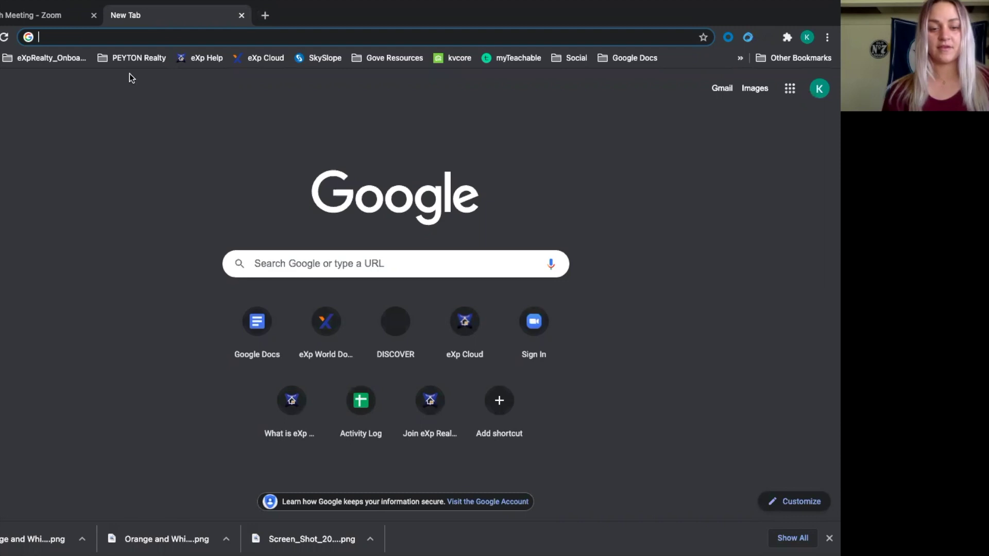
# Go to trello.com and scan the LEGACY BUILDER lists from Prospects through BIRTHDAYS
pyautogui.write('trel')
pyautogui.press('Return')
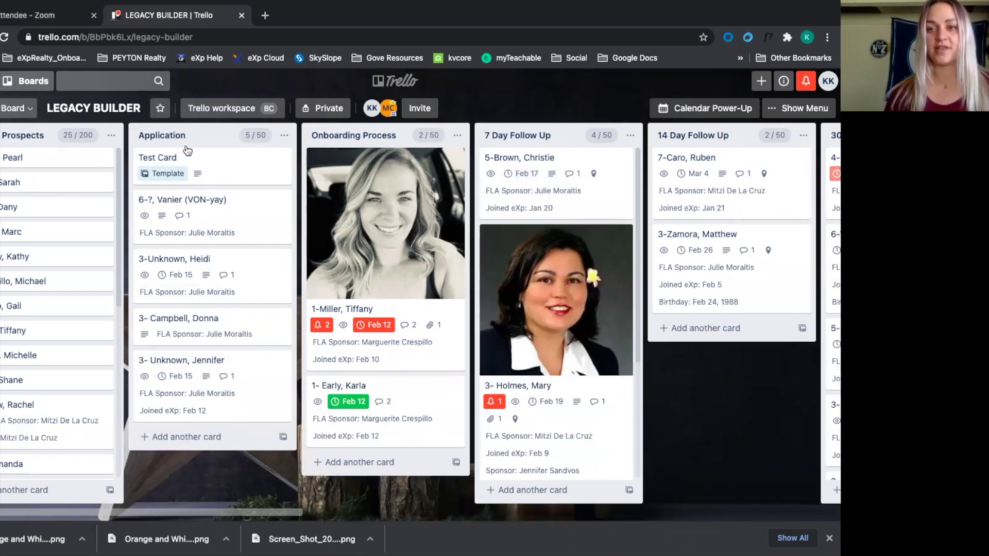
pyautogui.hscroll(3, 275, 221)
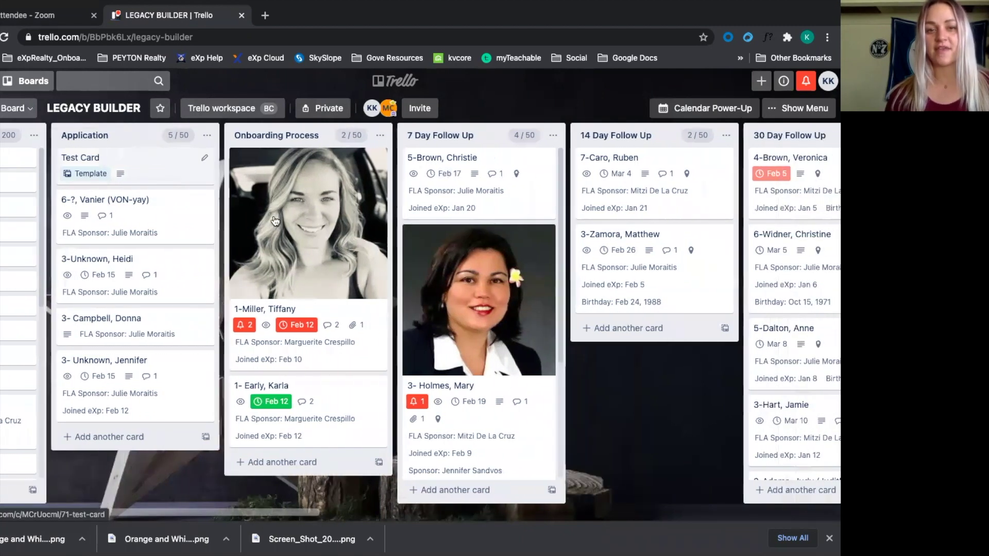
pyautogui.hscroll(2, 321, 180)
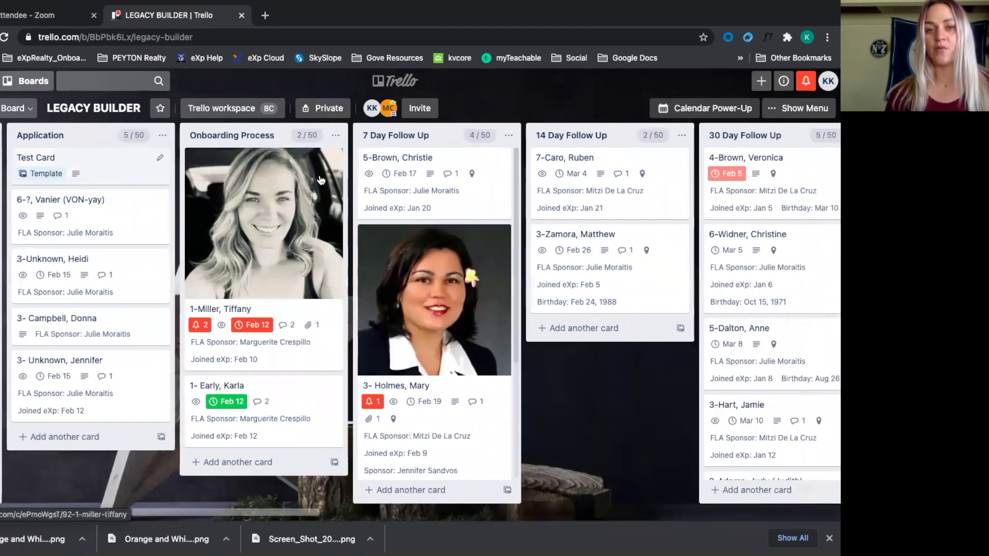
pyautogui.hscroll(4, 321, 180)
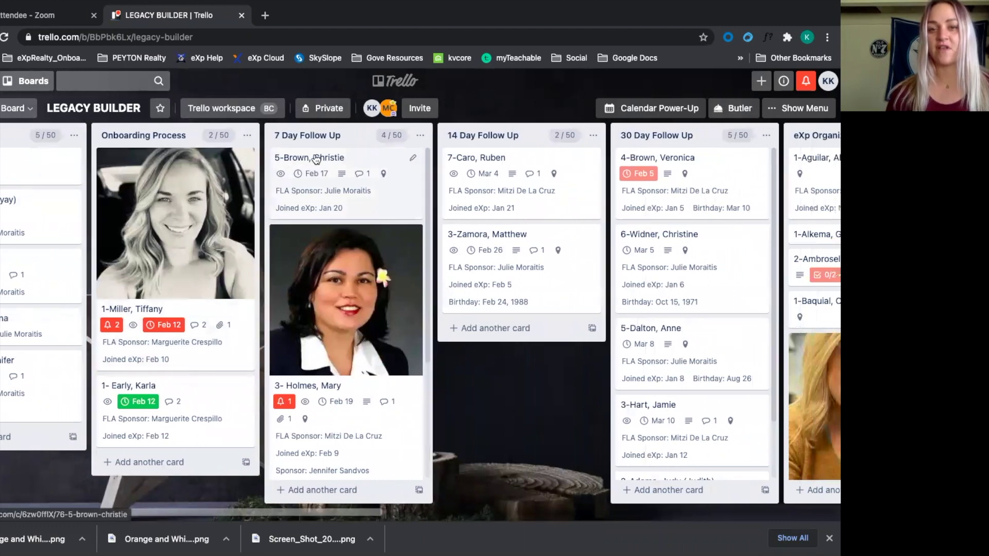
pyautogui.hscroll(10, 317, 159)
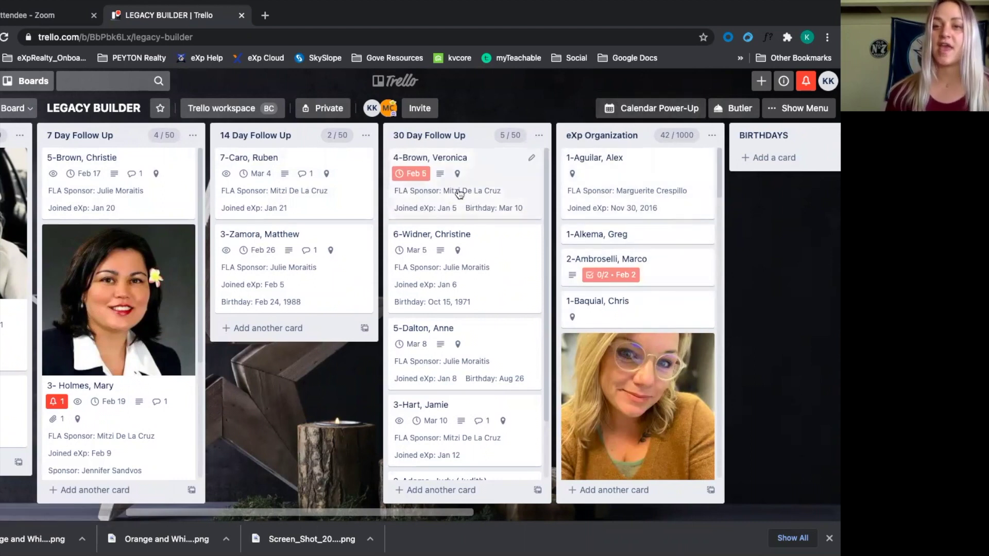
pyautogui.hscroll(-7, 459, 193)
pyautogui.hscroll(-12, 460, 194)
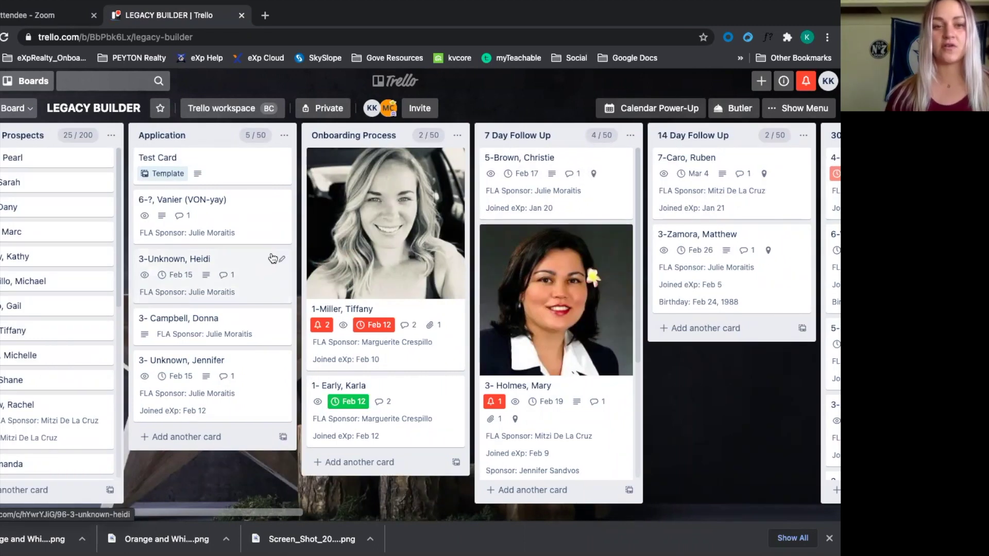
# Add a card to the Application list titled '3-' followed by the recruit's last and first name
pyautogui.click(198, 438)
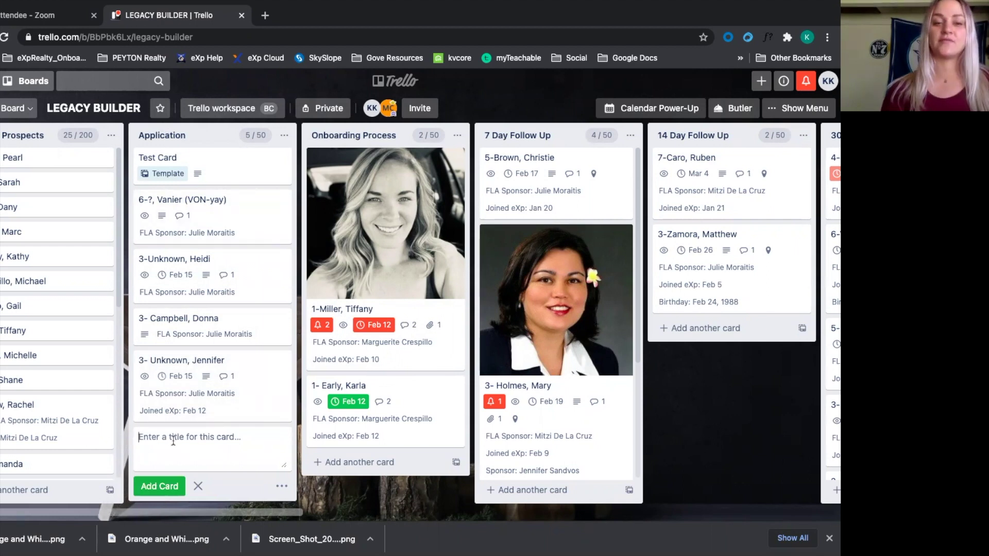
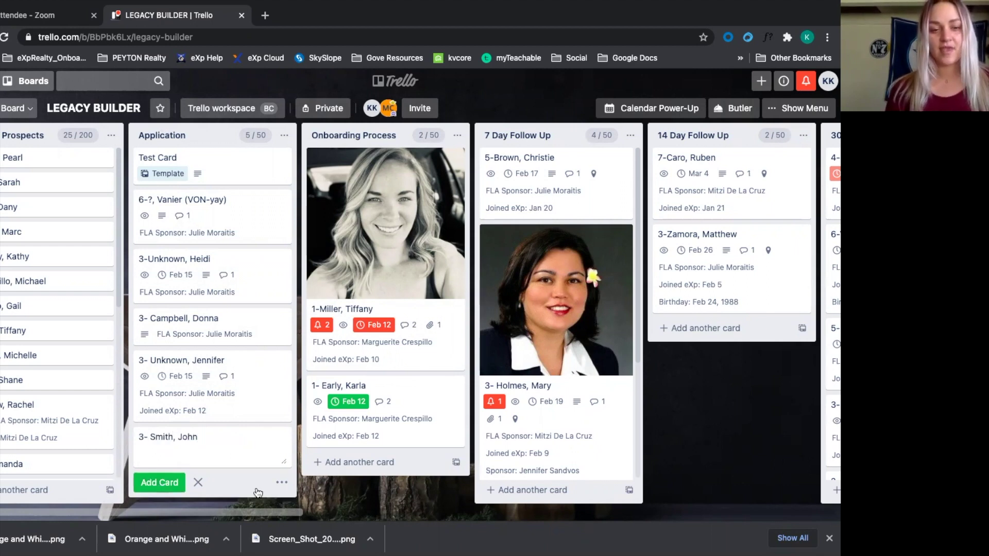
pyautogui.press('Return')
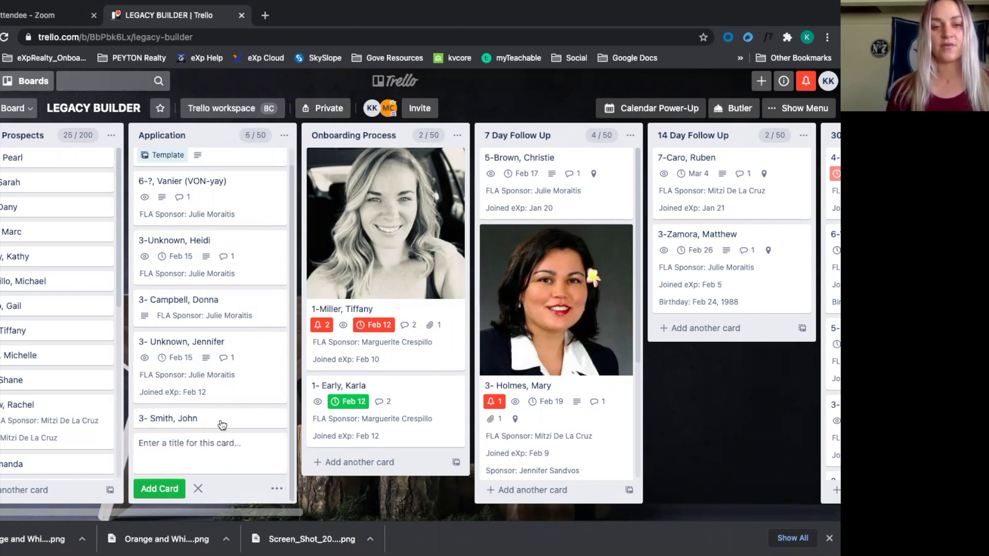
# Open the new card and save its Joined eXp date
pyautogui.click(223, 423)
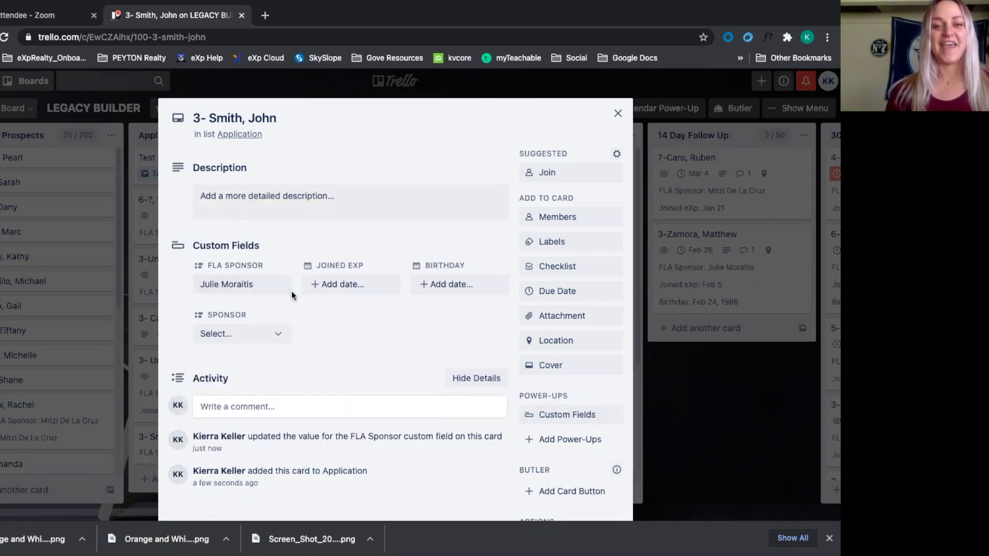
pyautogui.click(353, 283)
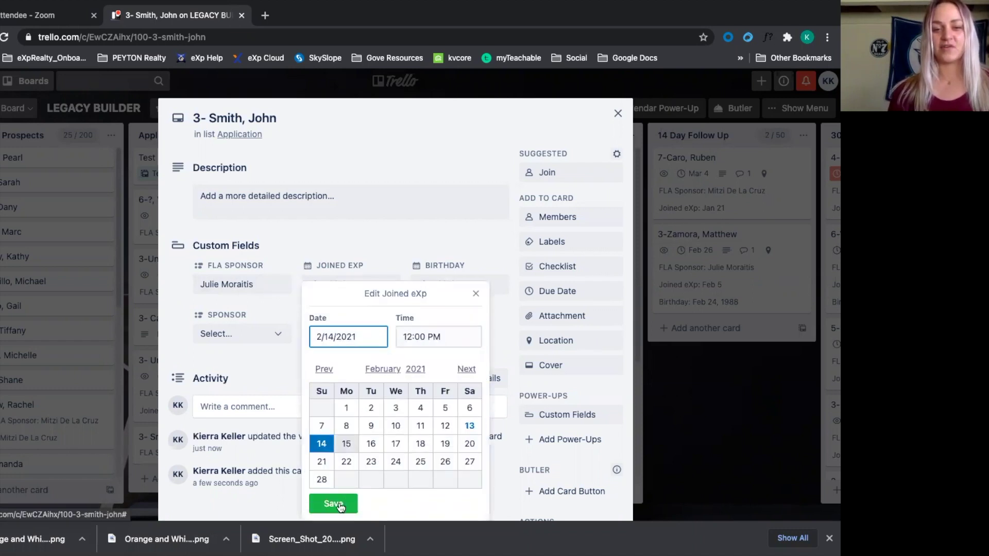
pyautogui.click(340, 505)
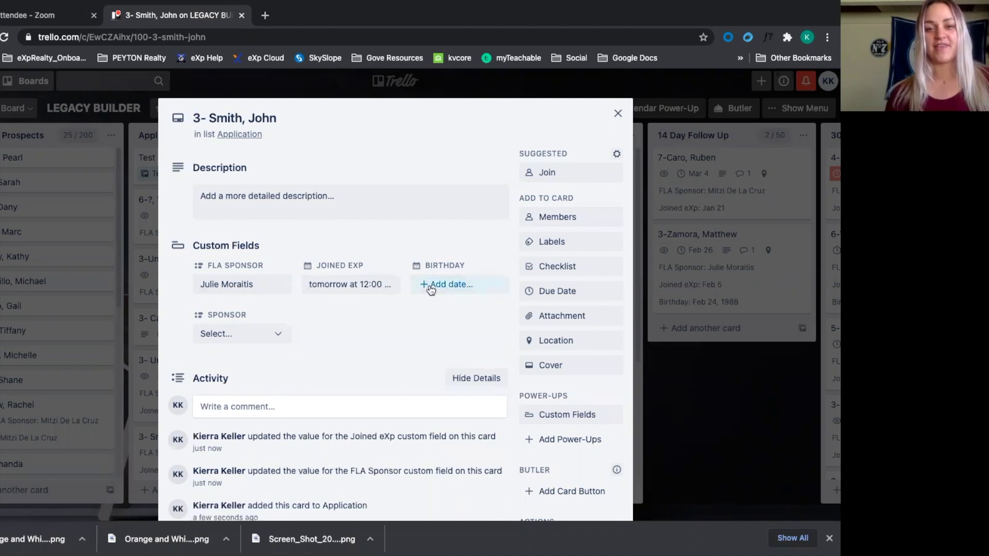
# Set the card's Birthday to 2/26/2021 and choose the agent's Sponsor from the dropdown
pyautogui.click(431, 288)
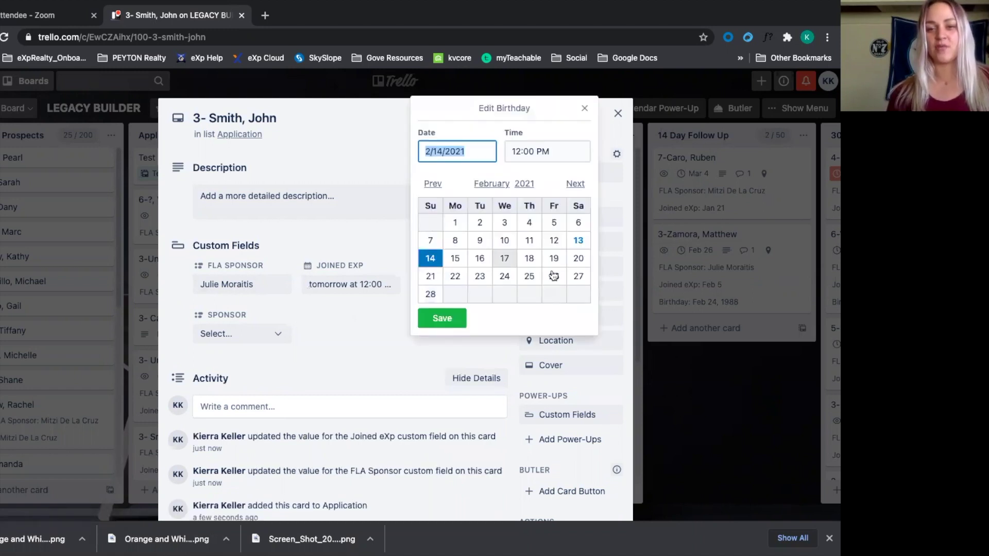
pyautogui.write('2/26/2021')
pyautogui.click(442, 318)
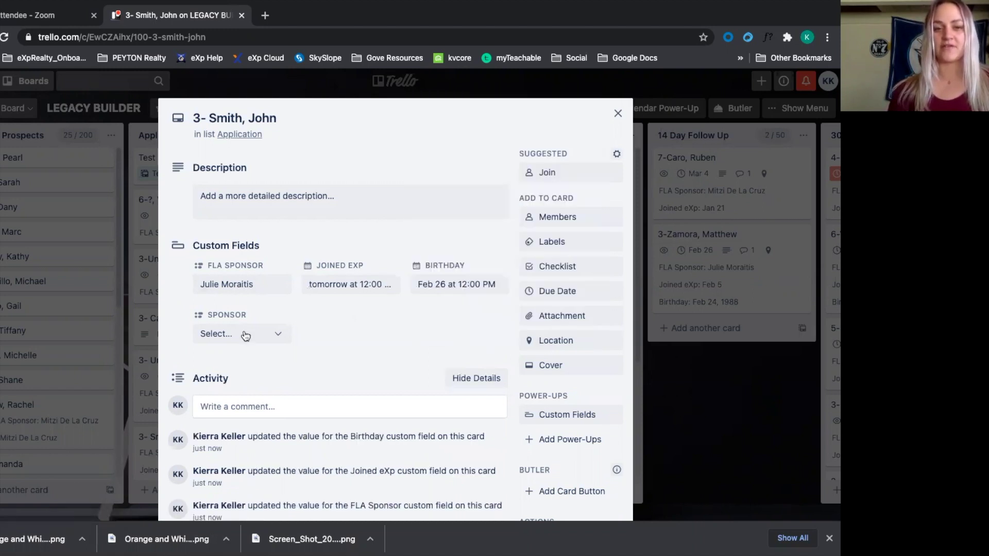
pyautogui.click(250, 334)
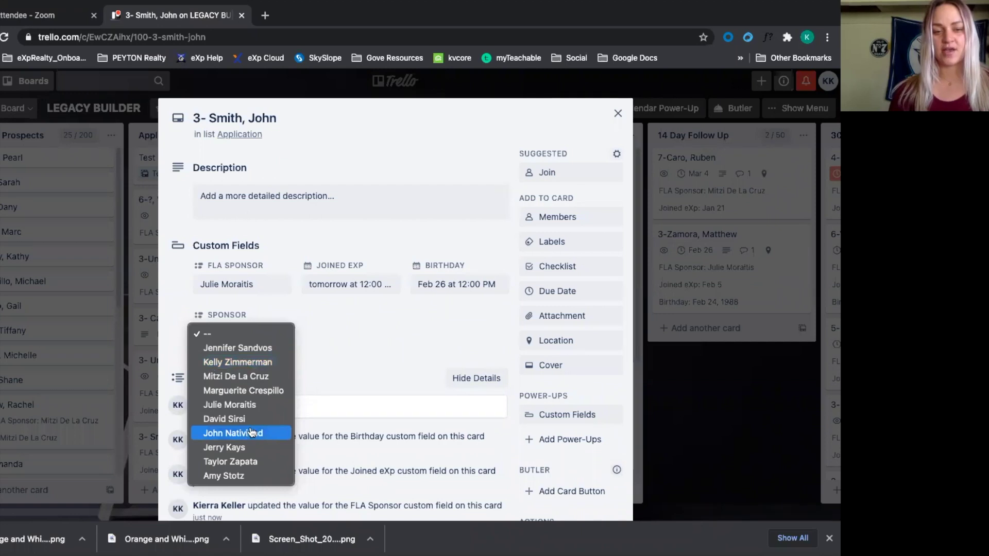
pyautogui.click(224, 476)
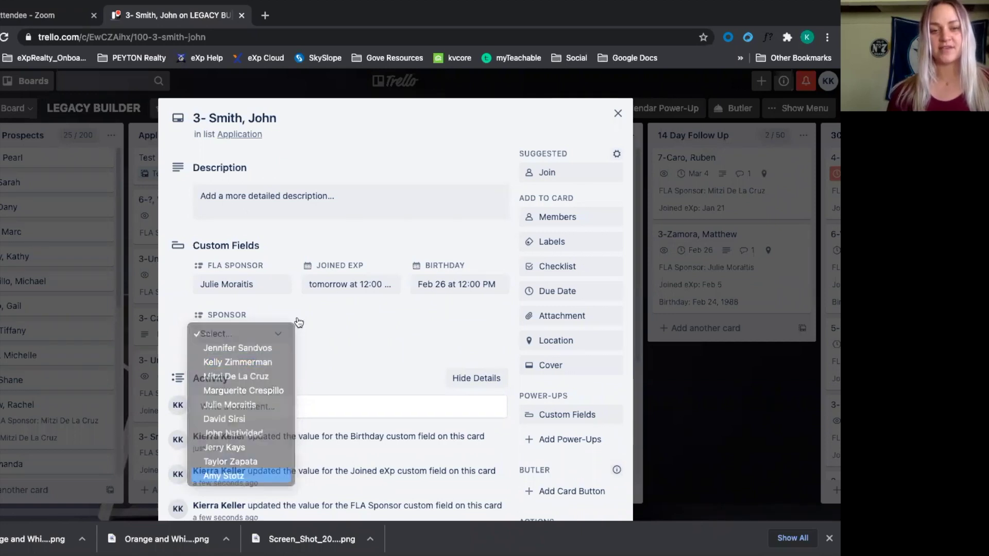
# Post the comment 'Completed join application. Sent license tx instructions' on the recruit's card
pyautogui.scroll(-2, 378, 350)
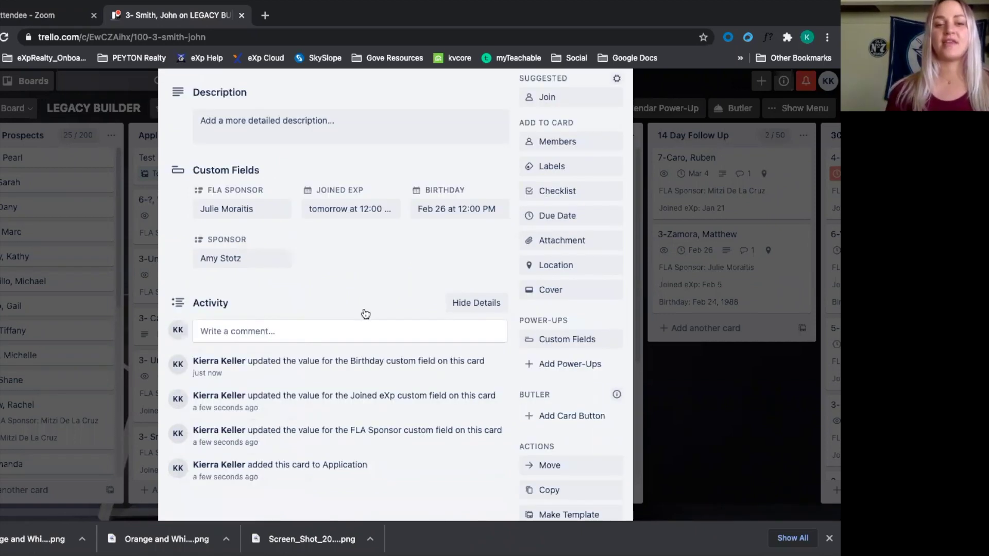
pyautogui.scroll(-1, 254, 301)
pyautogui.click(255, 290)
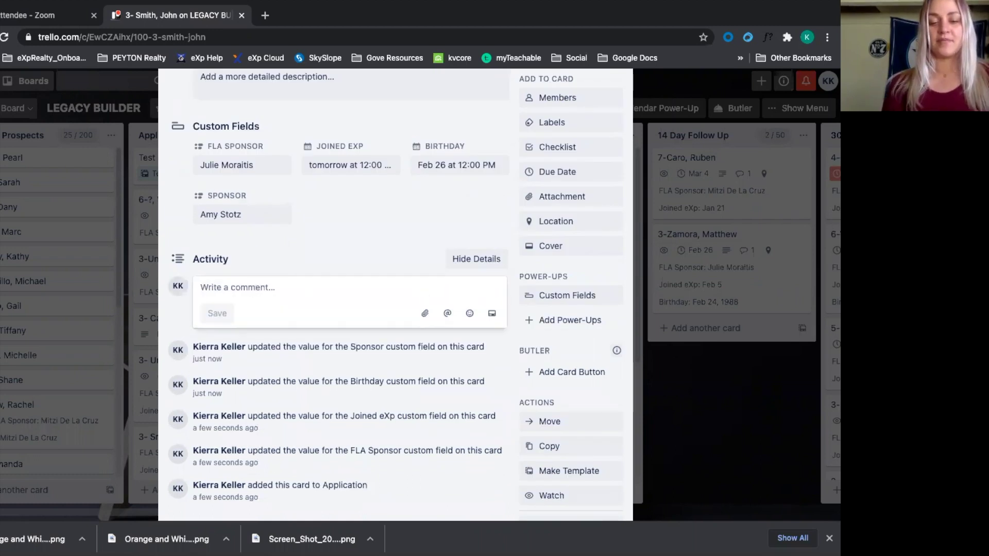
pyautogui.write('COmpleted joi')
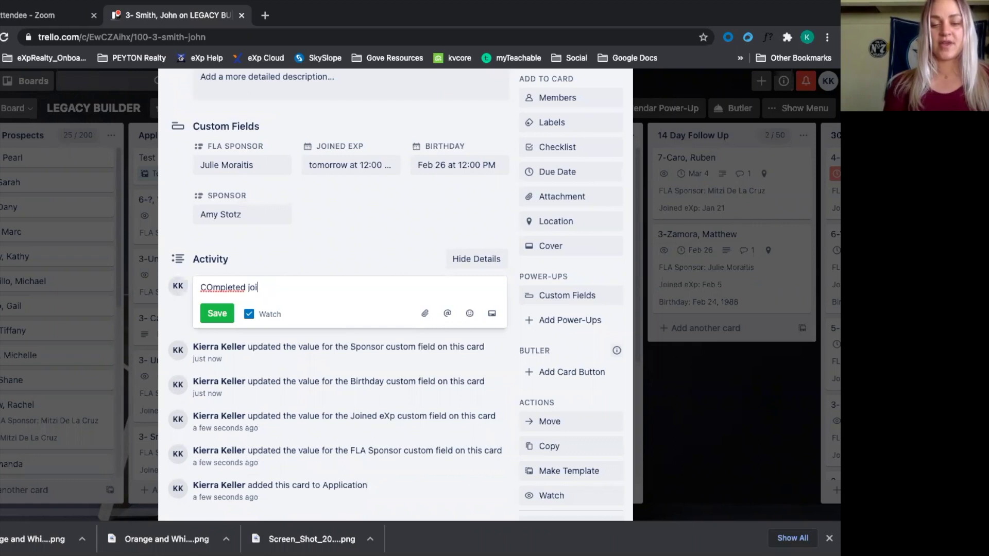
pyautogui.write('n aplication')
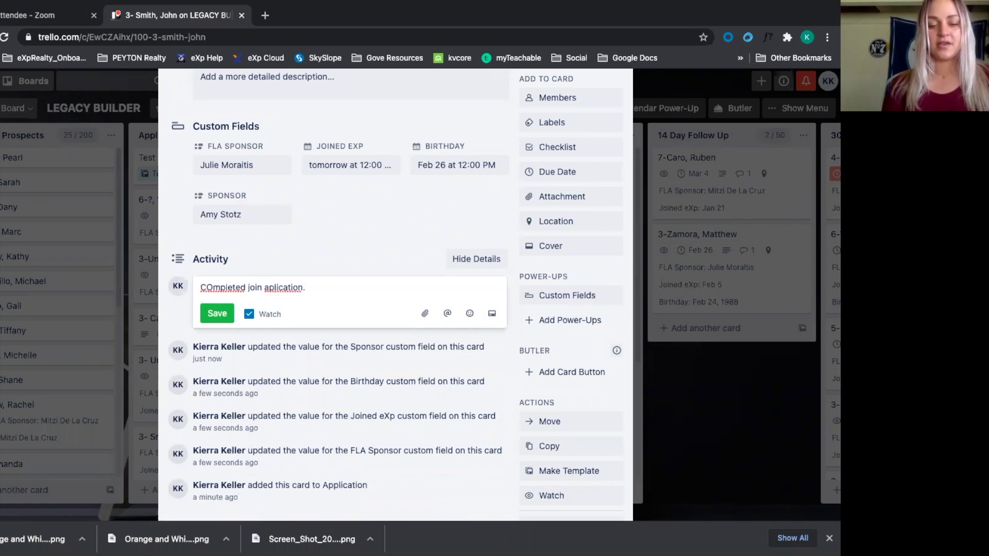
pyautogui.write('. Sent li')
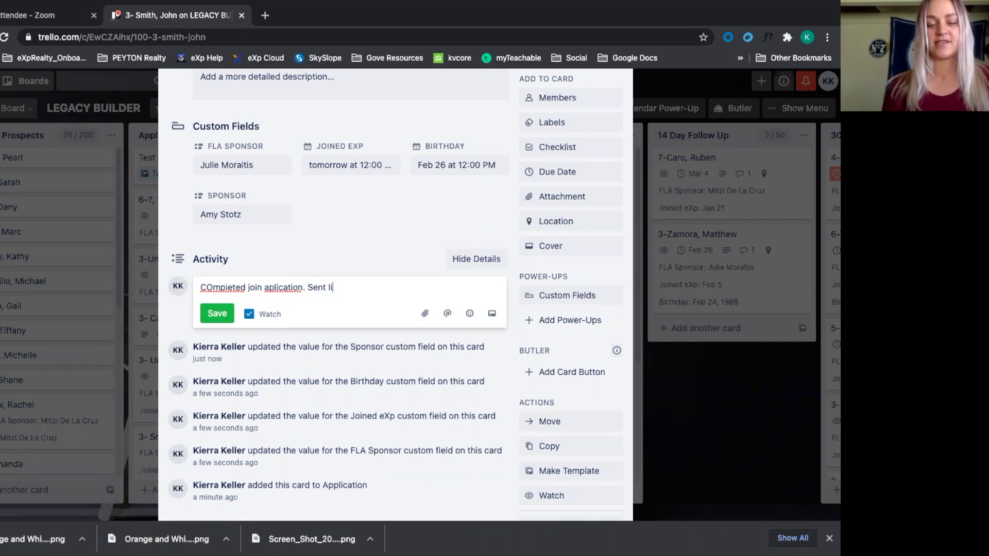
pyautogui.write('cense tx')
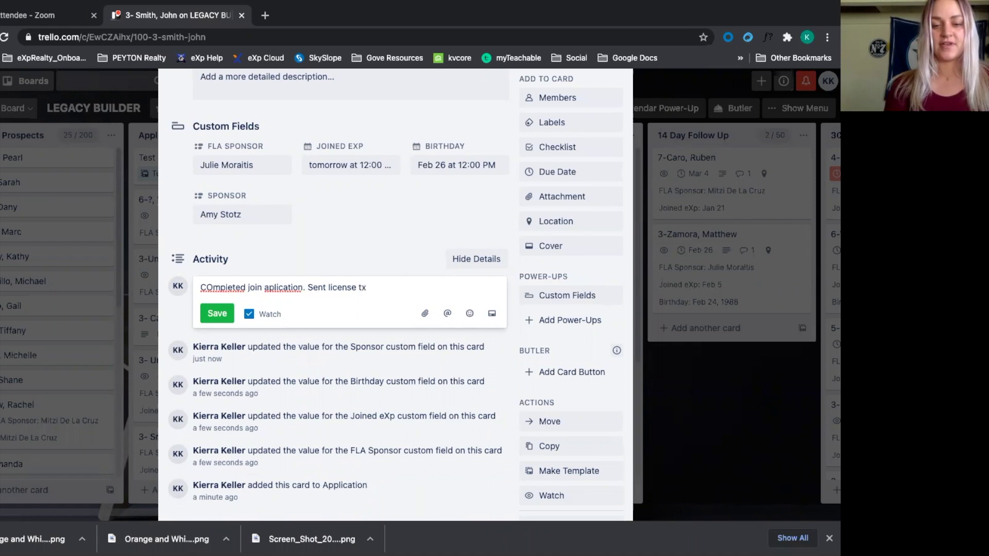
pyautogui.write(' instructions')
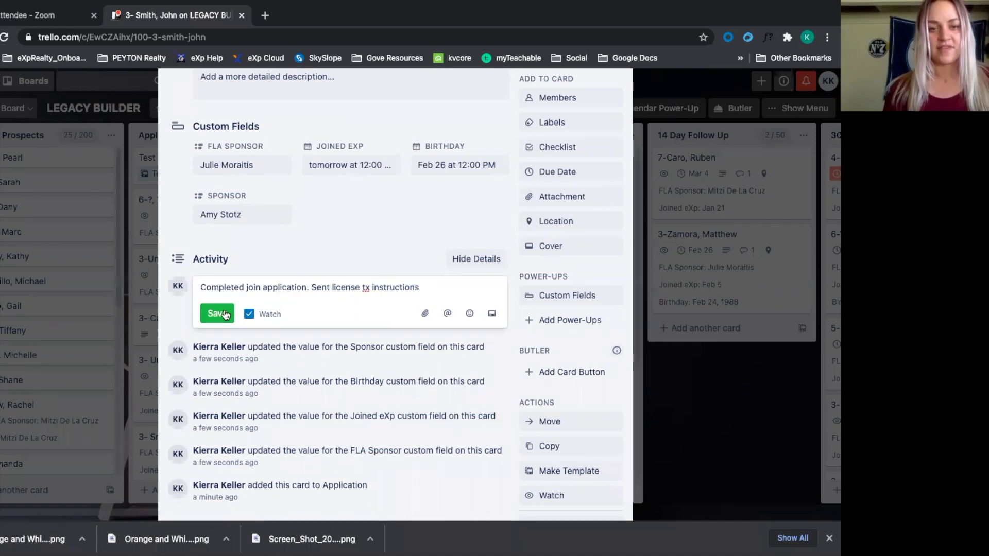
pyautogui.click(225, 314)
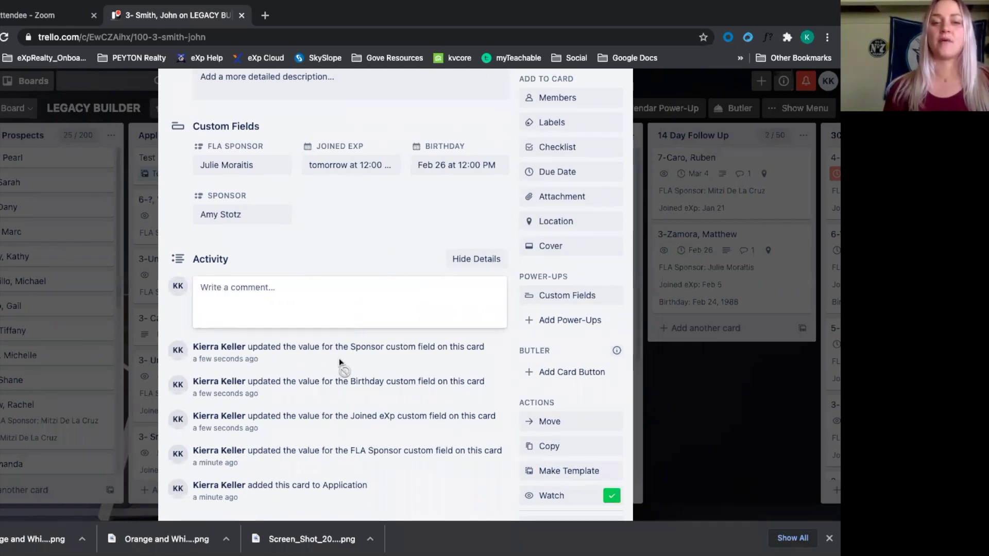
pyautogui.scroll(2, 363, 268)
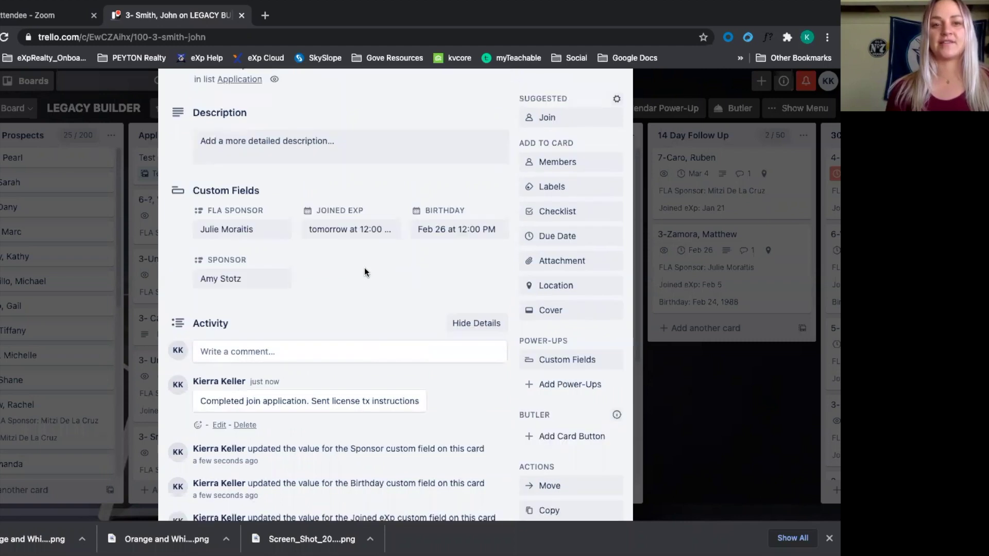
pyautogui.scroll(1, 343, 256)
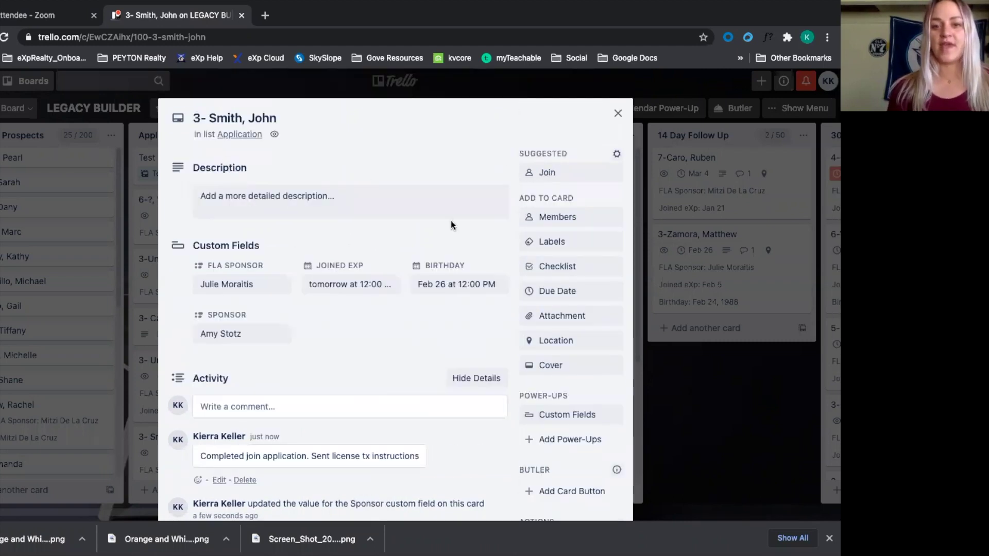
# Change the card's due date to February 15
pyautogui.click(553, 297)
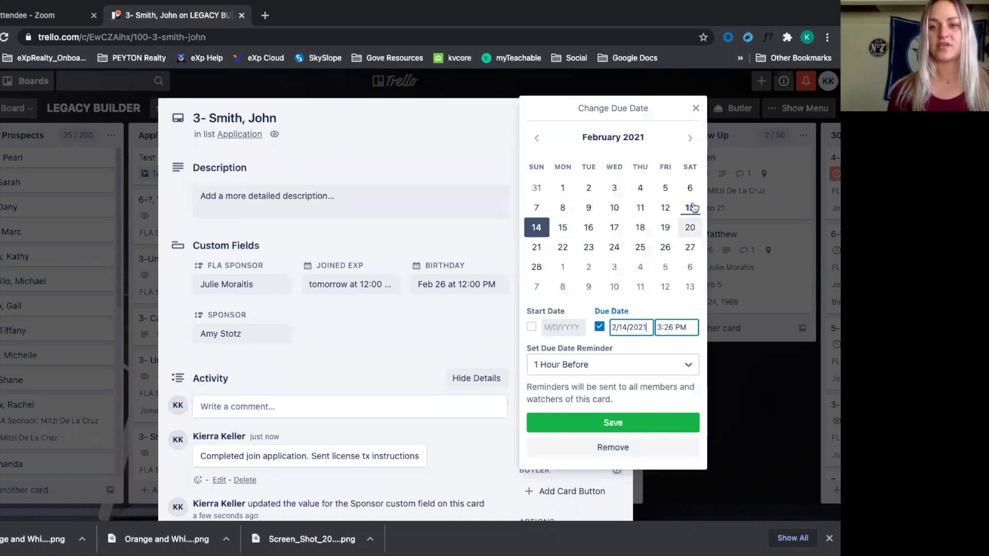
pyautogui.click(563, 228)
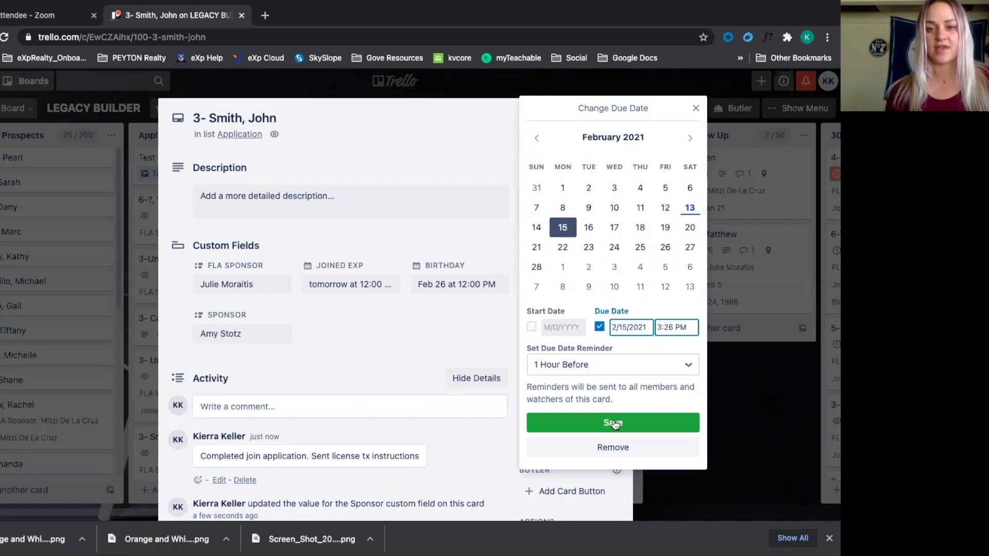
pyautogui.click(601, 421)
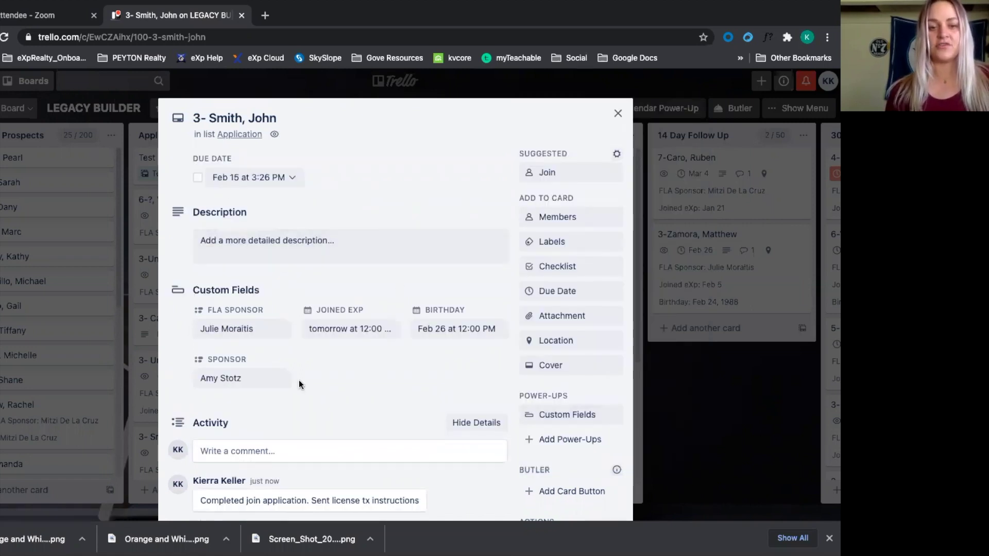
# Post a 'Download' comment on the card
pyautogui.scroll(-1, 283, 395)
pyautogui.click(279, 397)
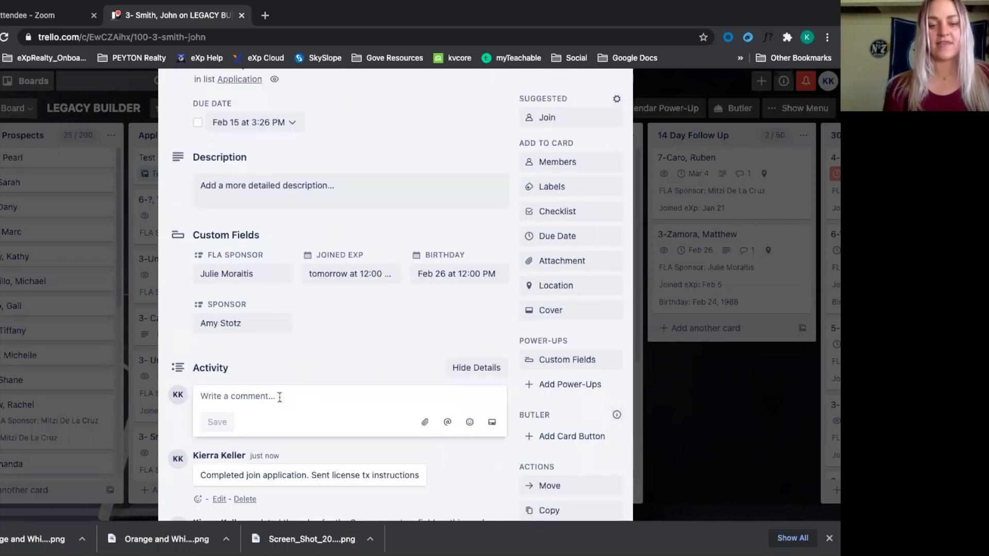
pyautogui.write('Download')
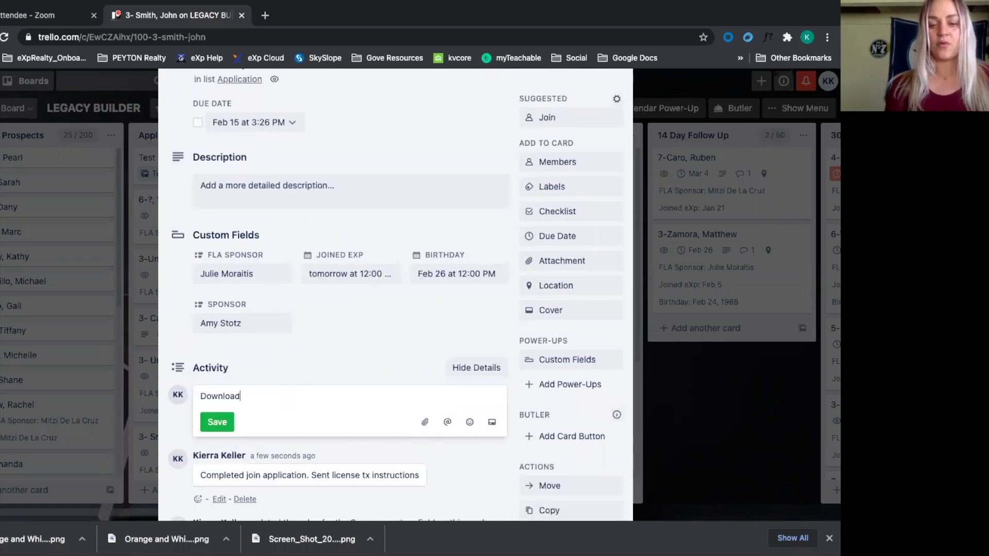
pyautogui.click(220, 423)
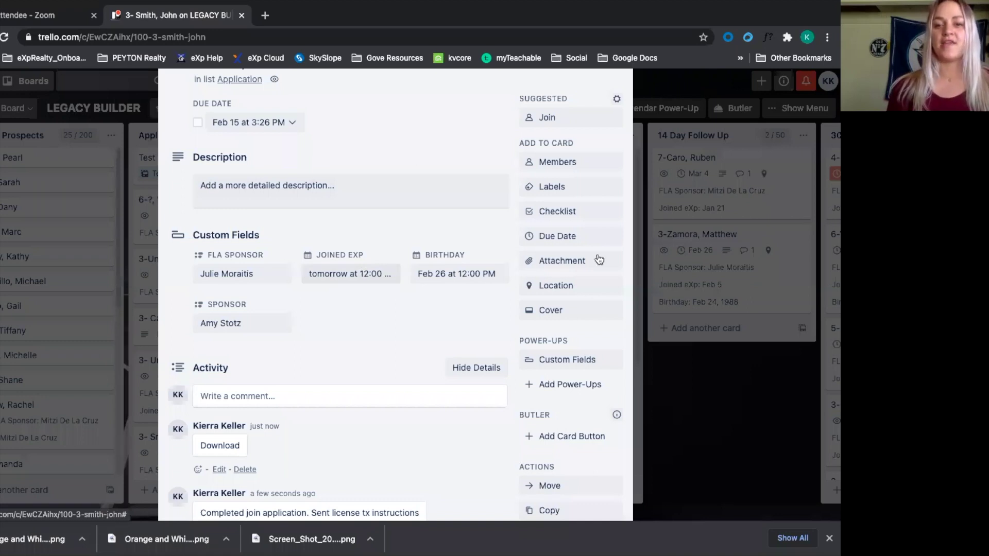
pyautogui.scroll(2, 600, 259)
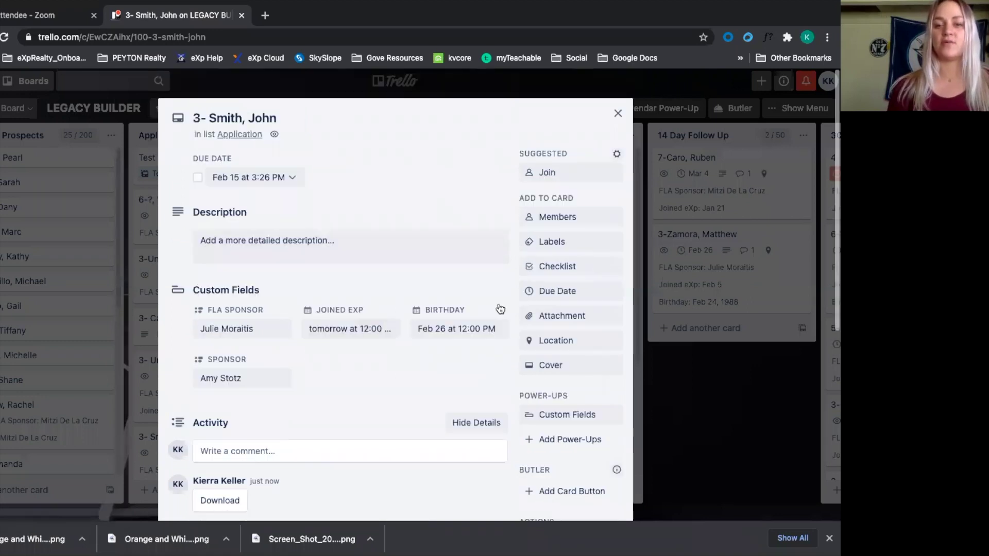
# Attach the location Lincoln, CA 95648 to the card, then close it
pyautogui.click(567, 343)
pyautogui.click(561, 394)
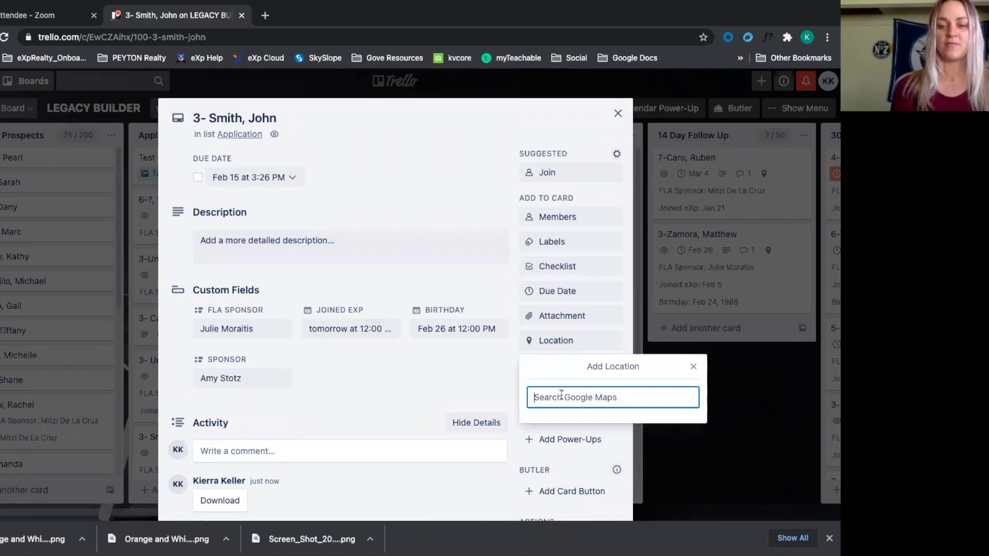
pyautogui.write('9')
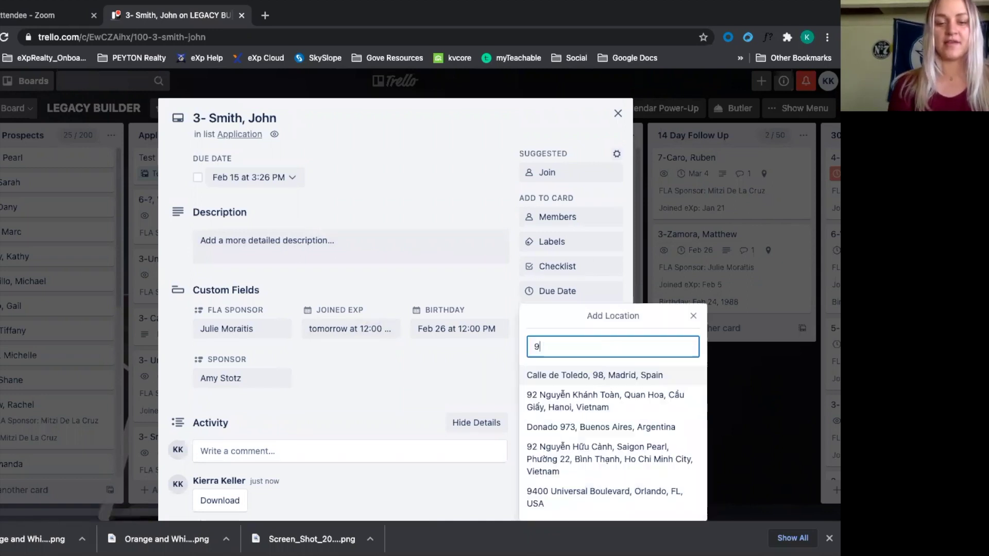
pyautogui.write('5648')
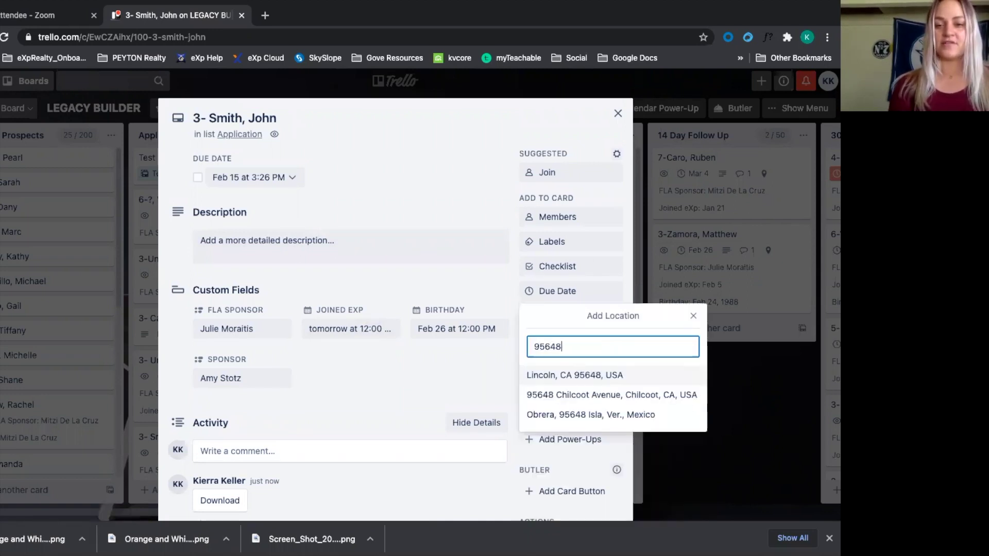
pyautogui.click(567, 402)
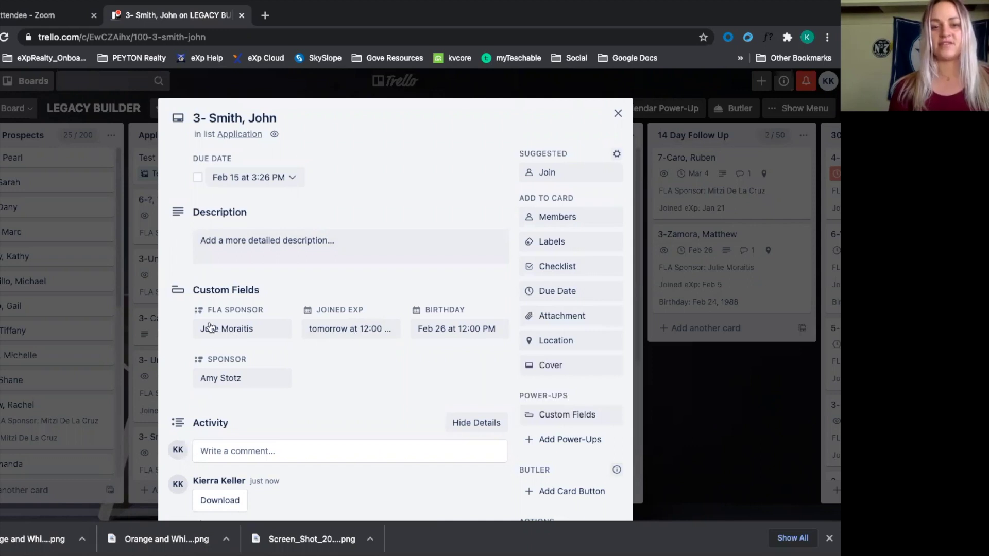
pyautogui.scroll(-1, 342, 320)
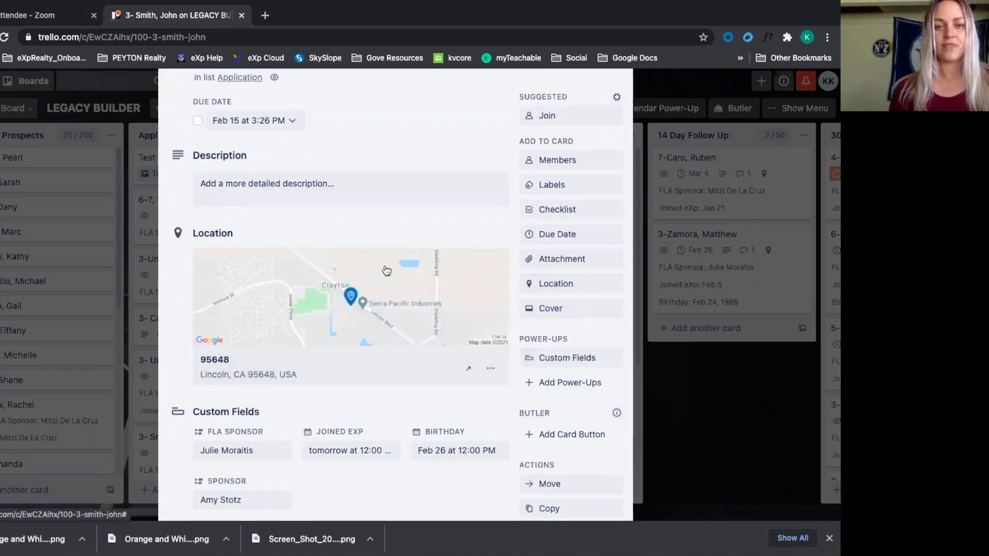
pyautogui.press('Escape')
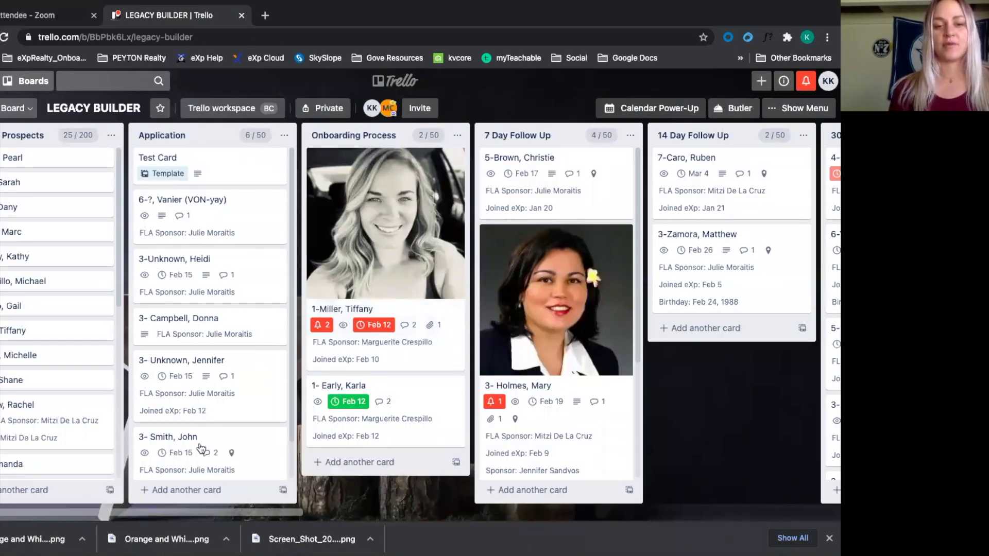
# Drag the recruit's card from Application into the Onboarding Process list
pyautogui.moveTo(322, 461); pyautogui.dragTo(378, 356)
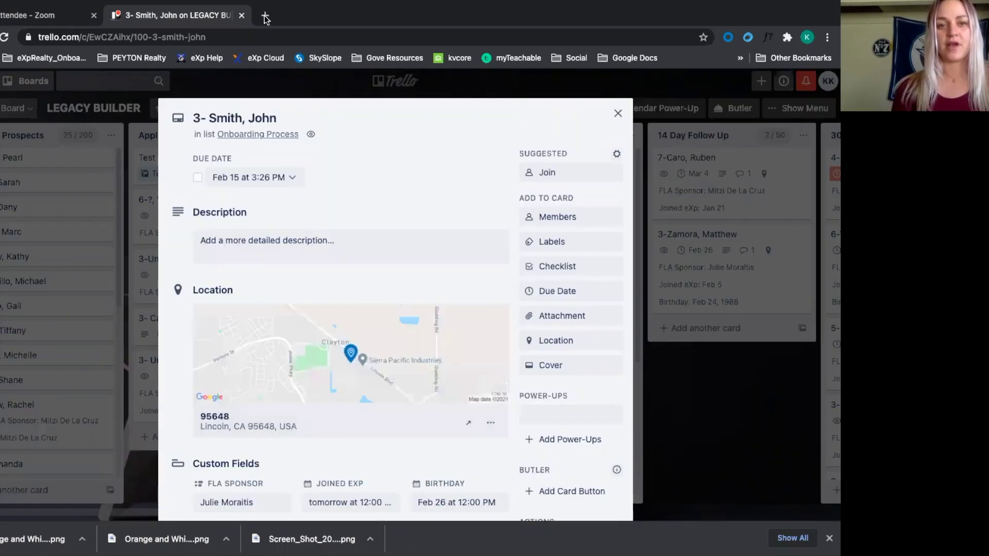
# In a new tab, open the eXp Realty team spreadsheet from the Google Docs bookmarks
pyautogui.click(265, 16)
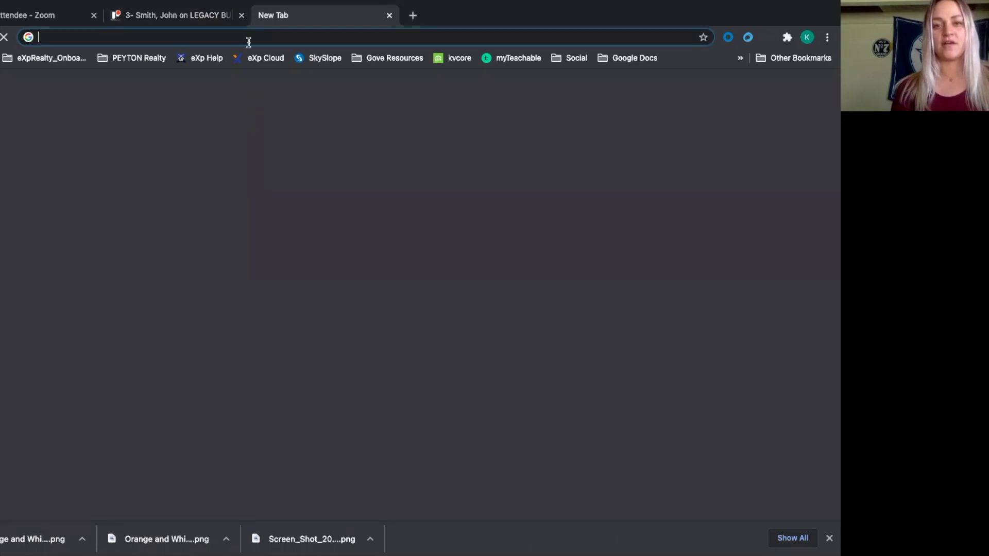
pyautogui.click(628, 60)
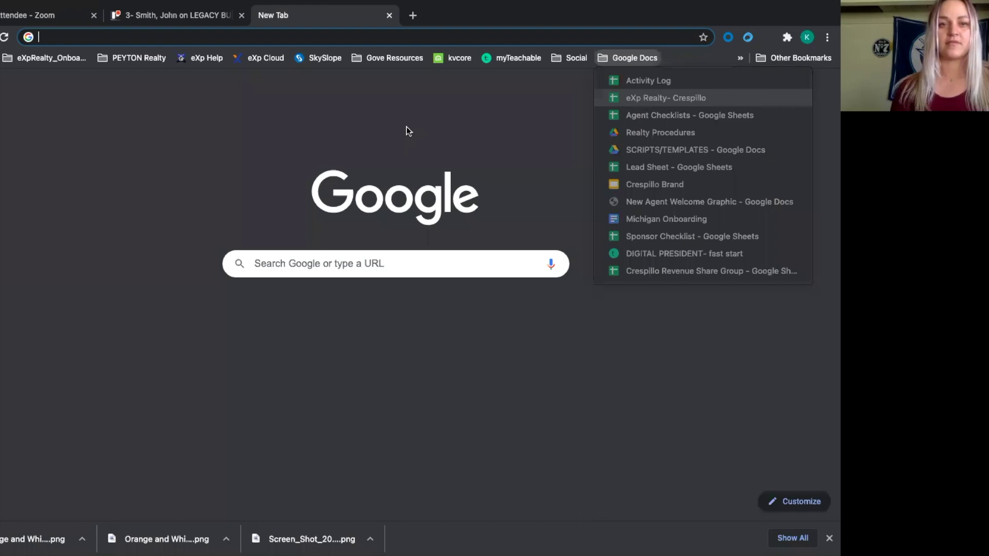
pyautogui.press('Return')
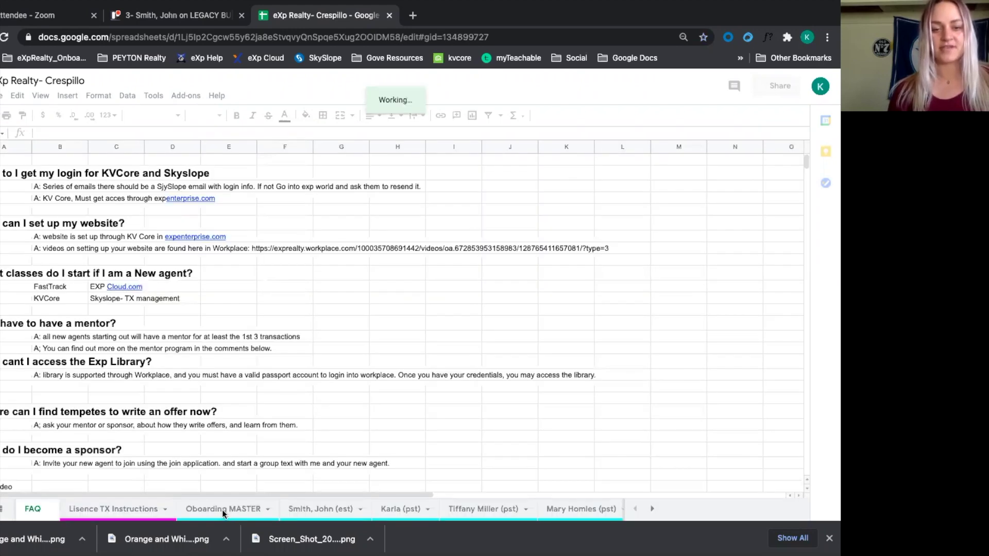
# Duplicate the Oboarding MASTER sheet and rename the copy after the recruit
pyautogui.click(222, 509)
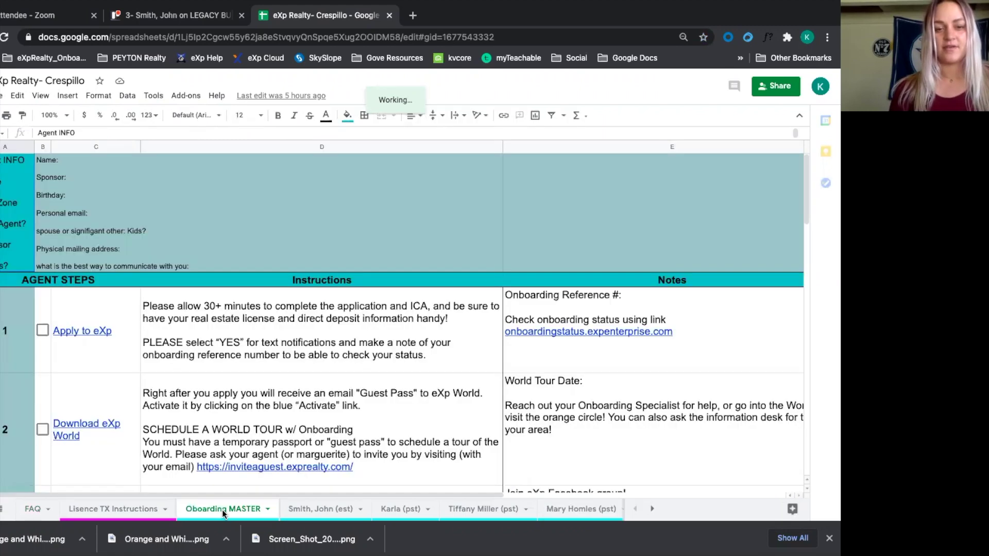
pyautogui.rightClick(222, 509)
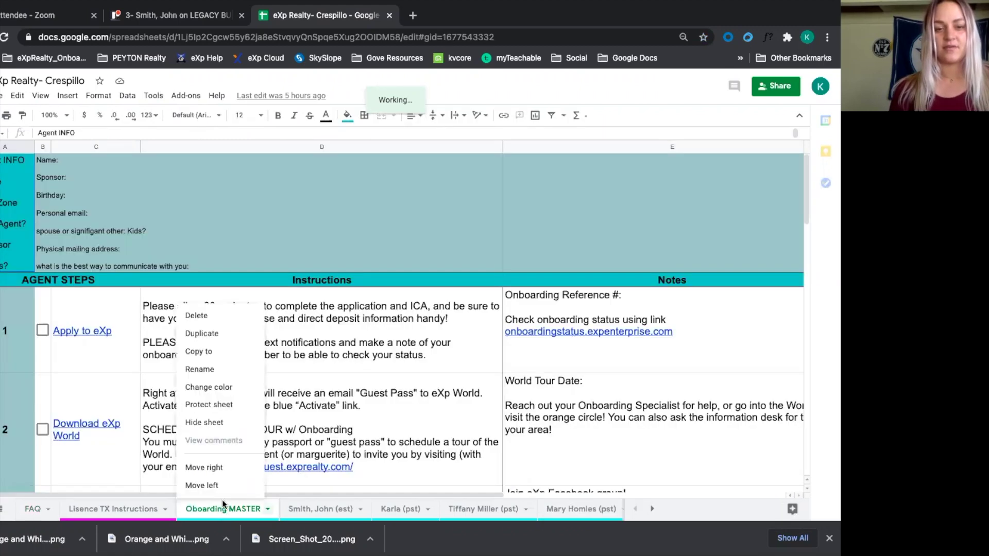
pyautogui.click(217, 335)
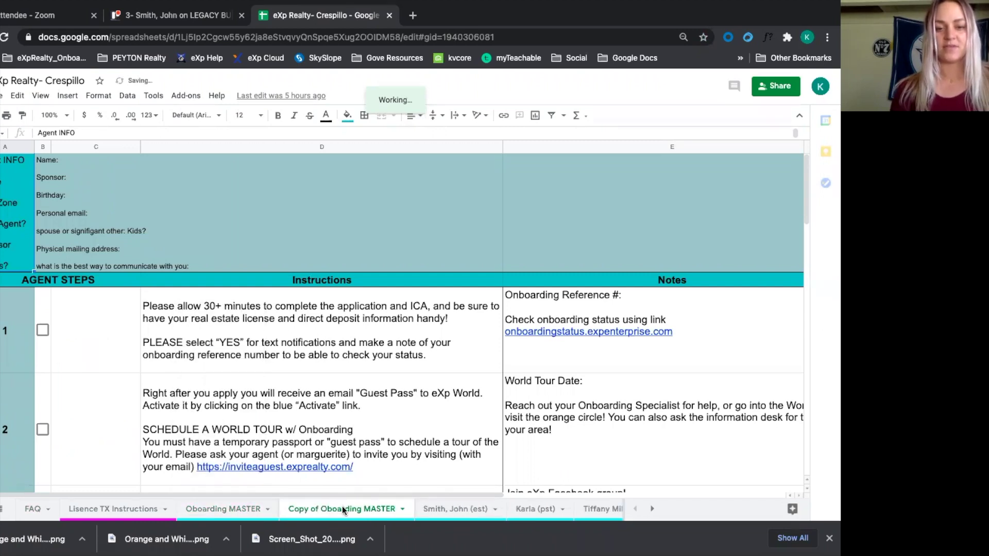
pyautogui.doubleClick(342, 506)
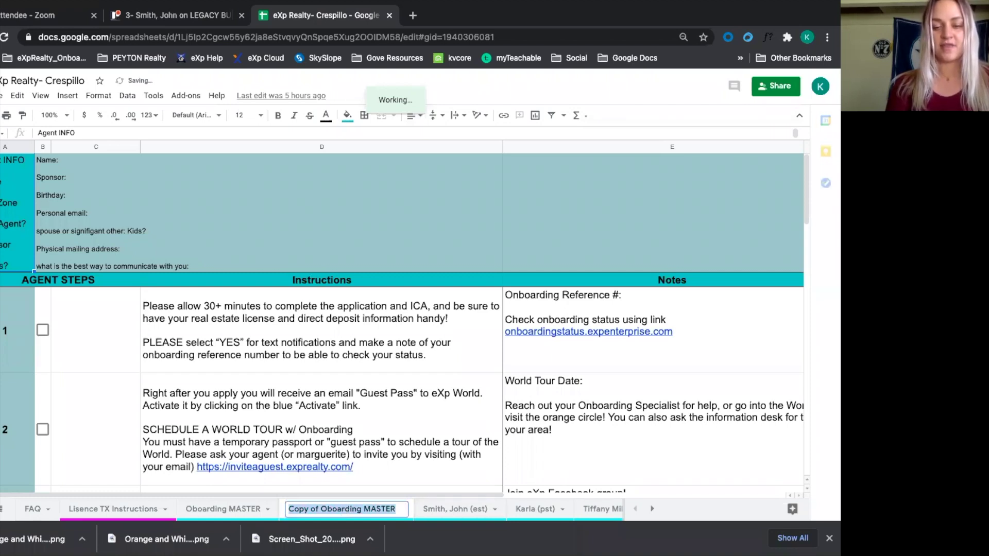
pyautogui.write('Smith, Jo')
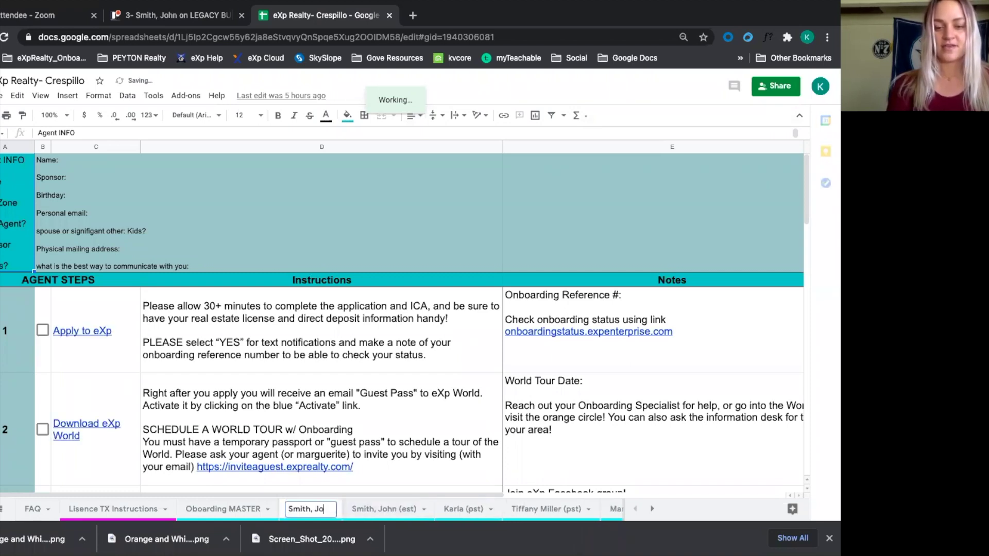
pyautogui.write('hn (')
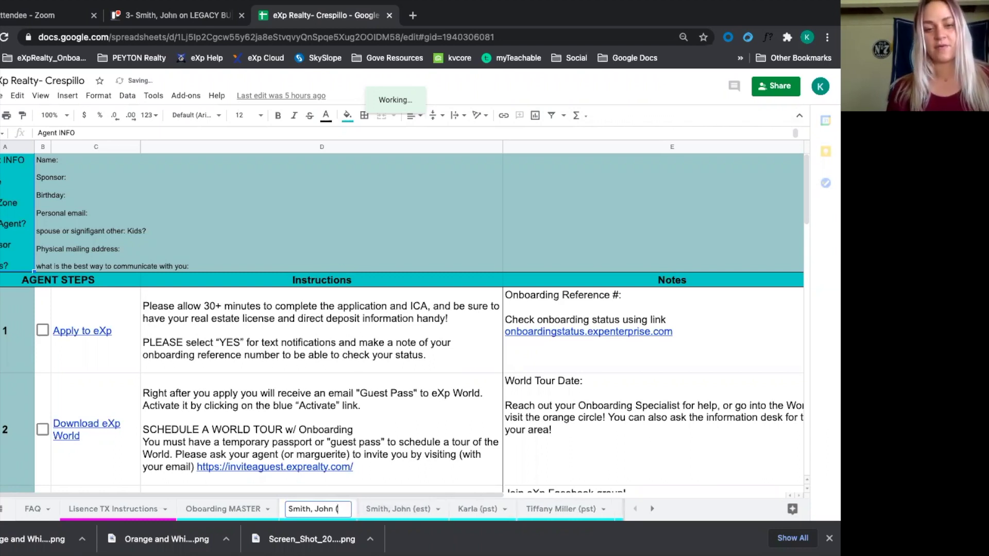
pyautogui.write('est)')
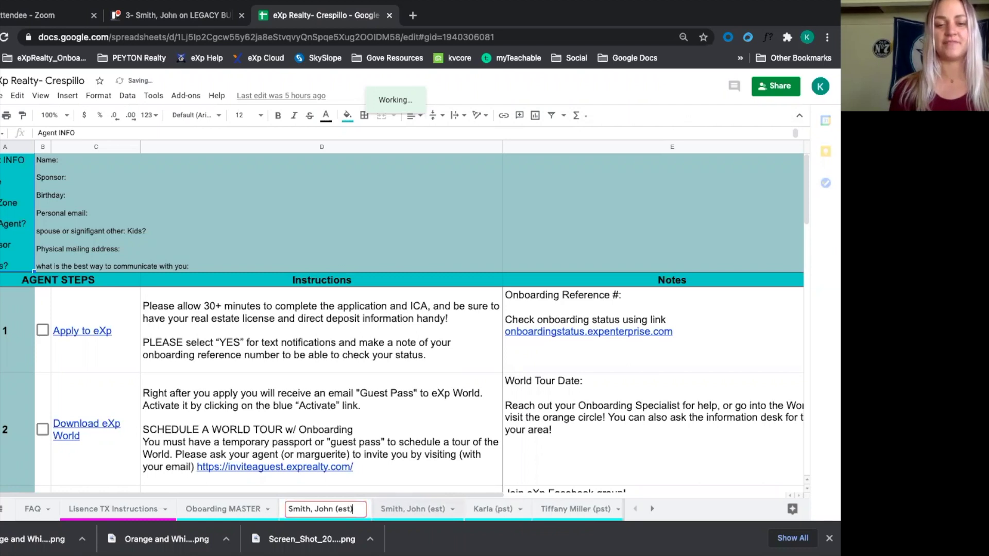
pyautogui.write('n')
pyautogui.press('Return')
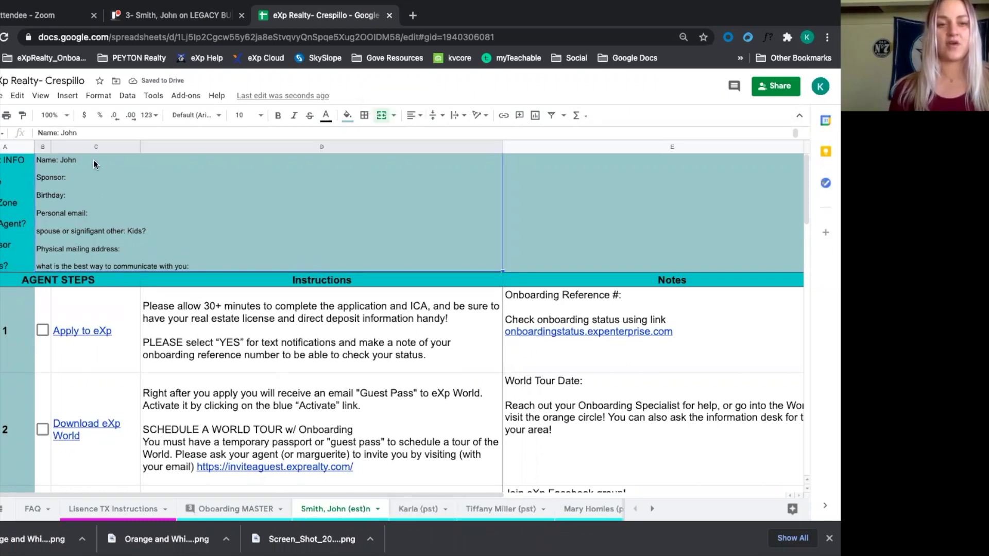
# Enter the agent's name, their sponsor's name and birthday 3/23 in the info block
pyautogui.doubleClick(94, 162)
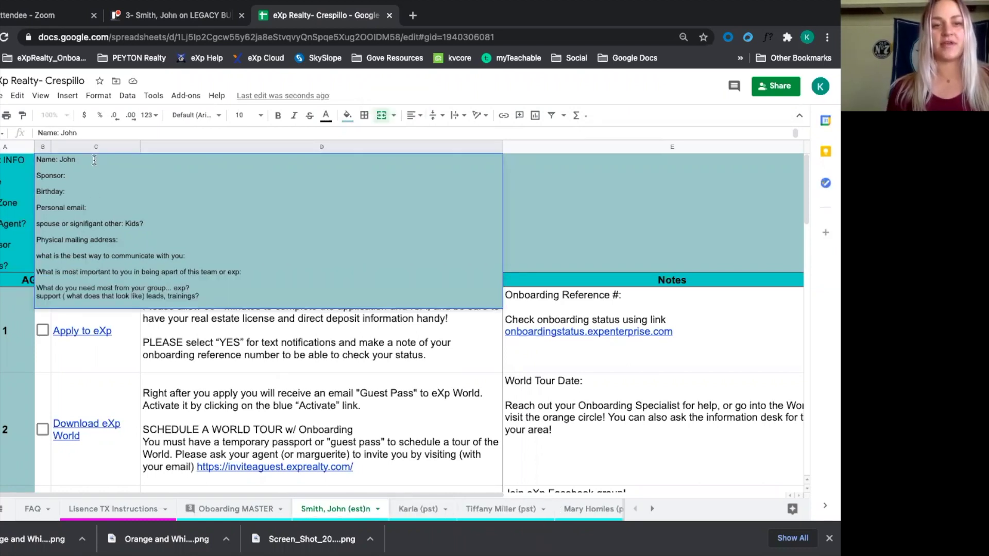
pyautogui.write('Smith')
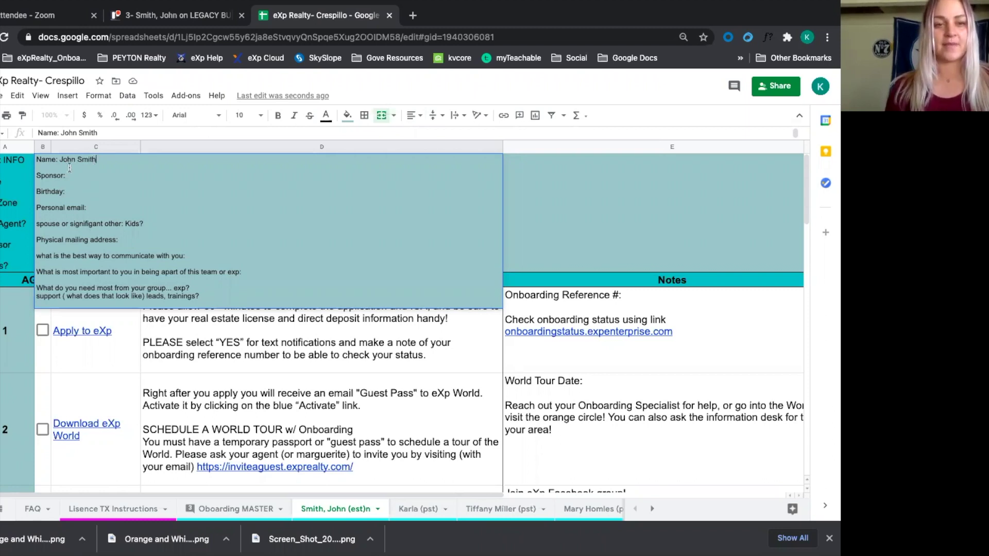
pyautogui.click(79, 175)
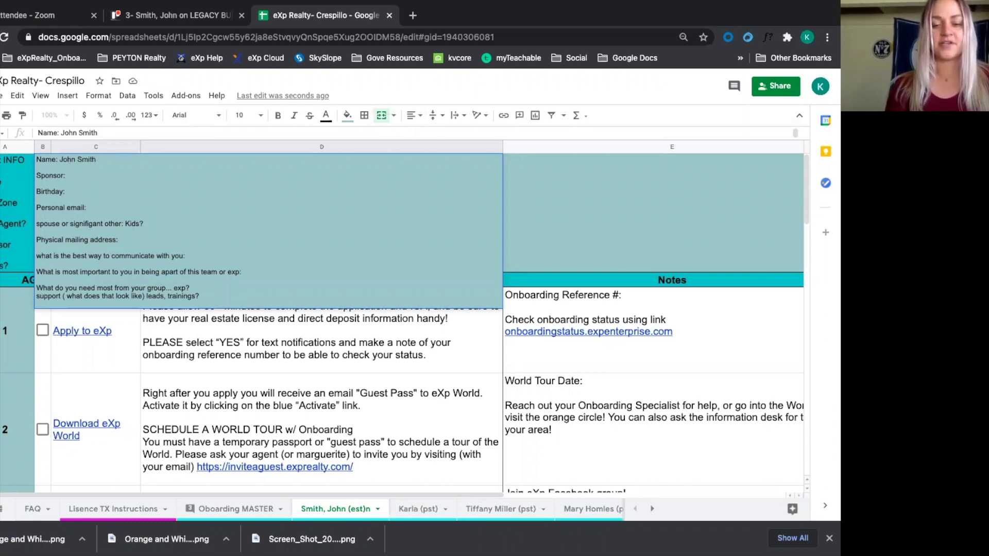
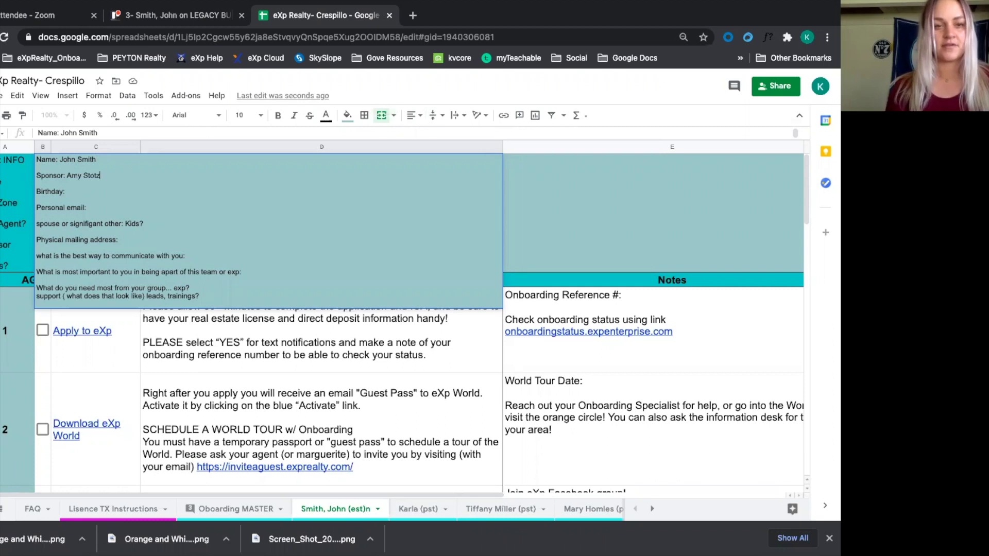
pyautogui.click(83, 191)
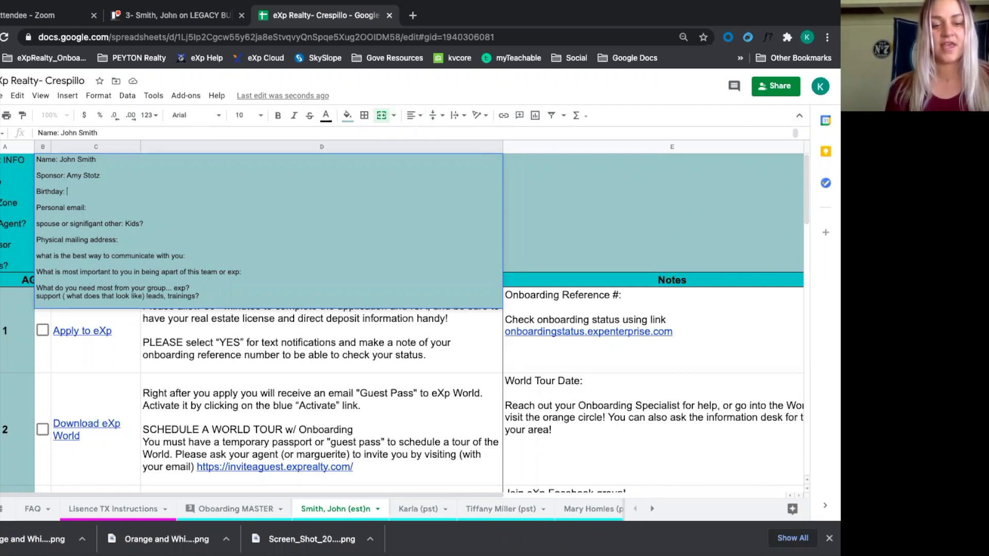
pyautogui.write('3/23')
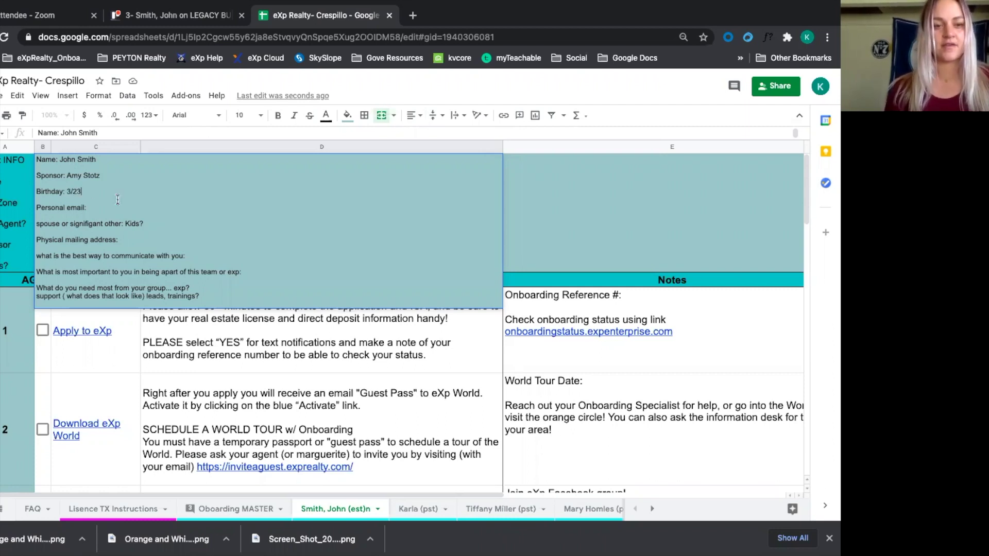
# Fill in the agent's personal e-mail, marital status 'Married' and mailing address
pyautogui.click(117, 206)
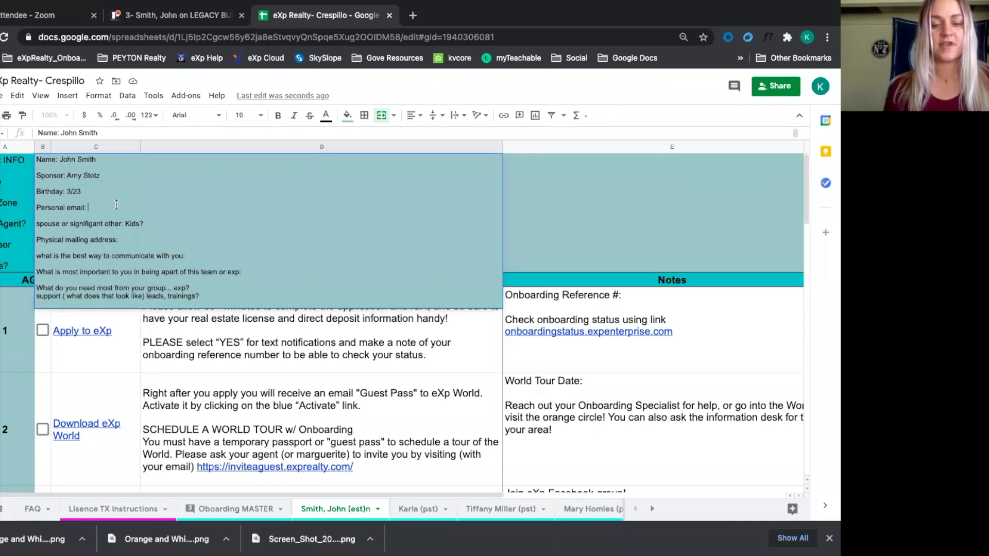
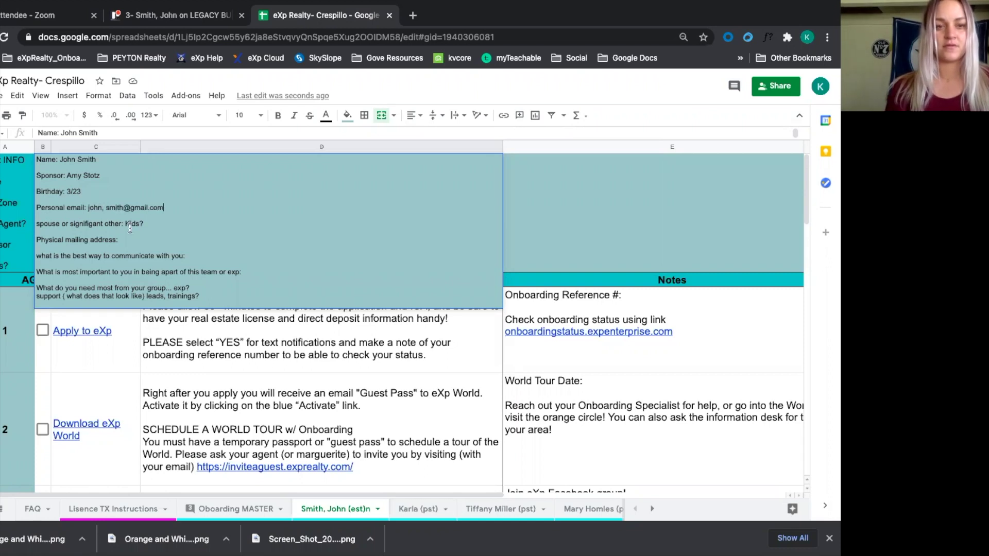
pyautogui.doubleClick(130, 227)
pyautogui.write('Maried')
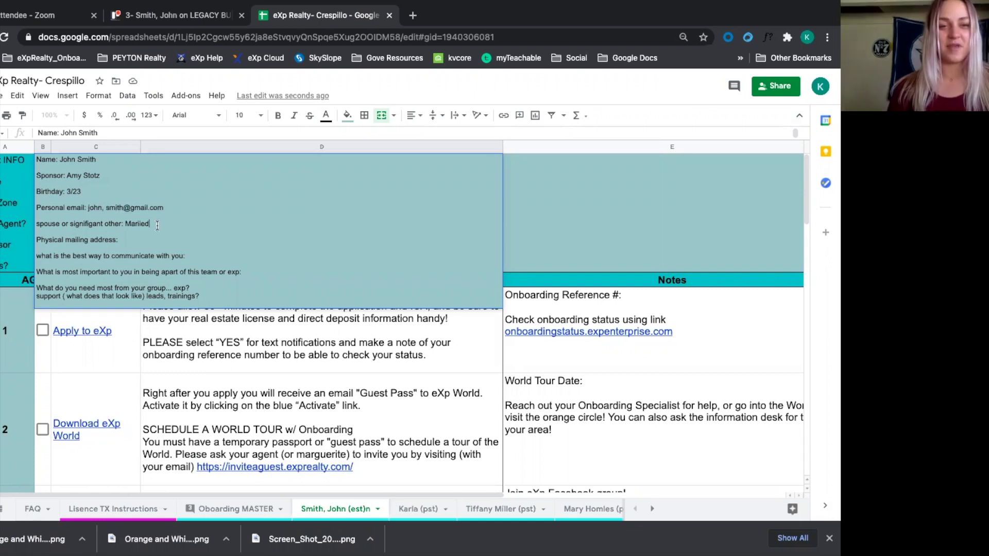
pyautogui.click(135, 240)
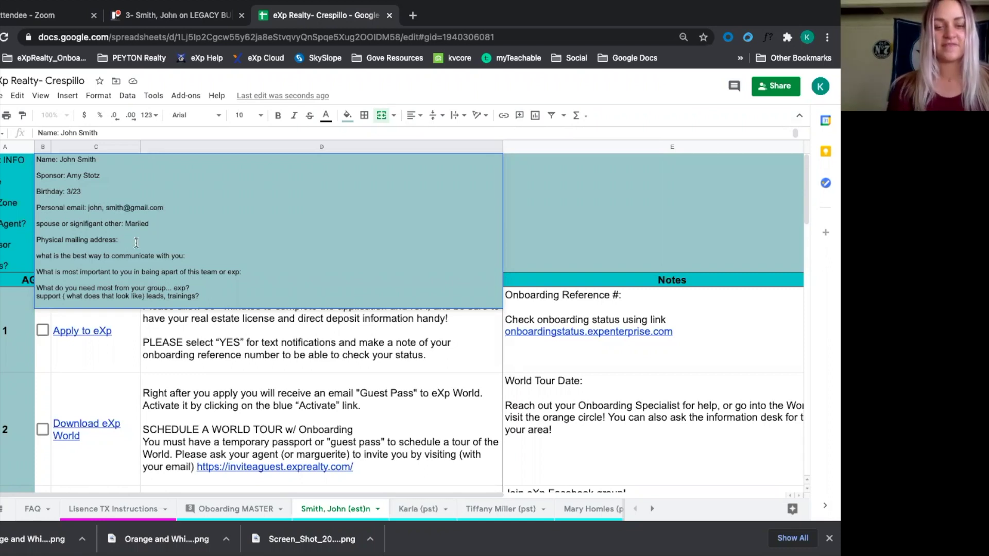
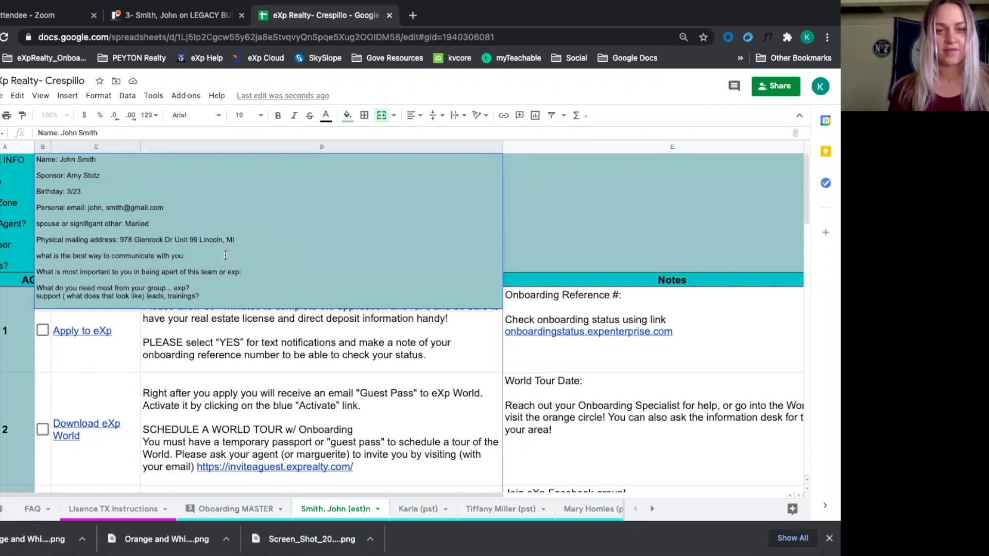
pyautogui.click(225, 255)
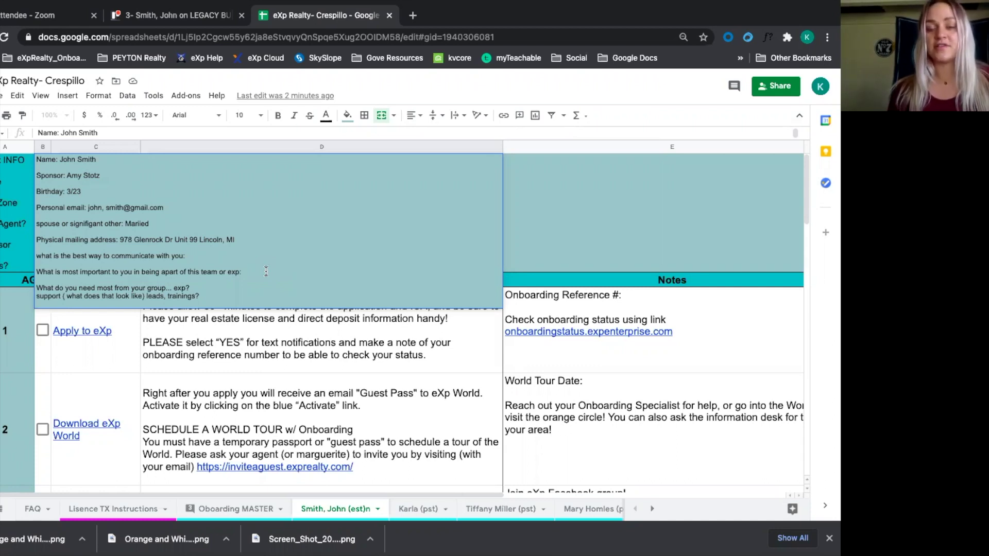
# Enter 'agent attraction' as the agent's top priority in the info cell and commit the edit
pyautogui.write('agent attr')
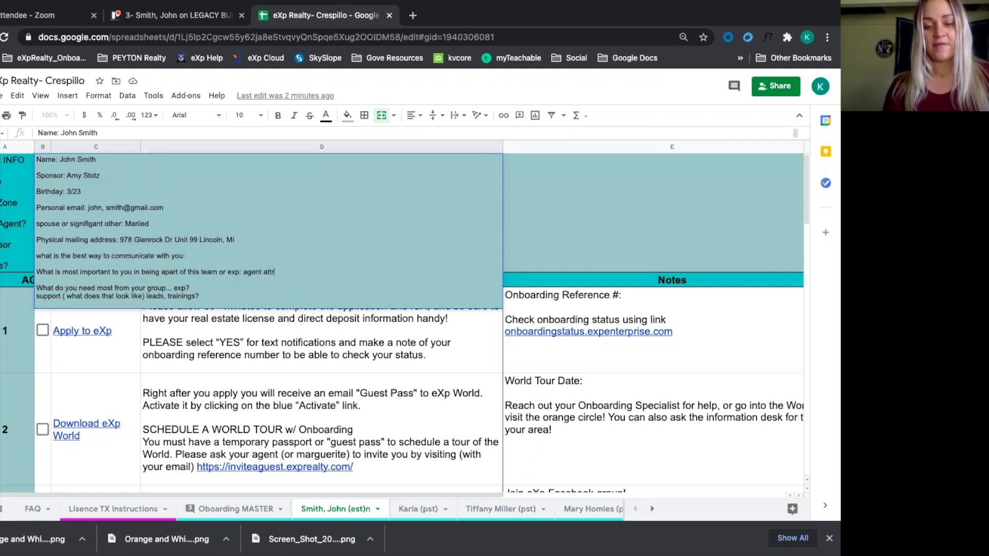
pyautogui.write('action')
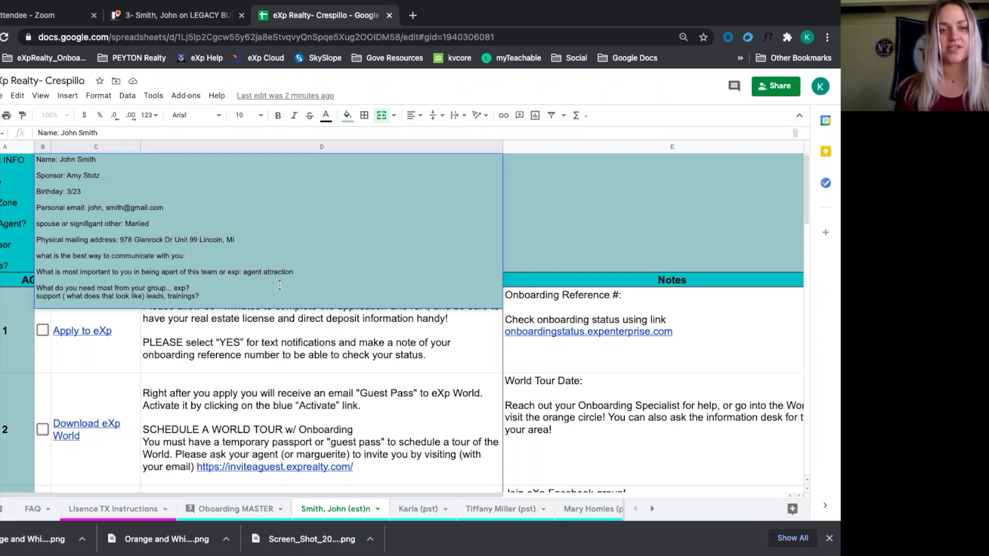
pyautogui.click(256, 281)
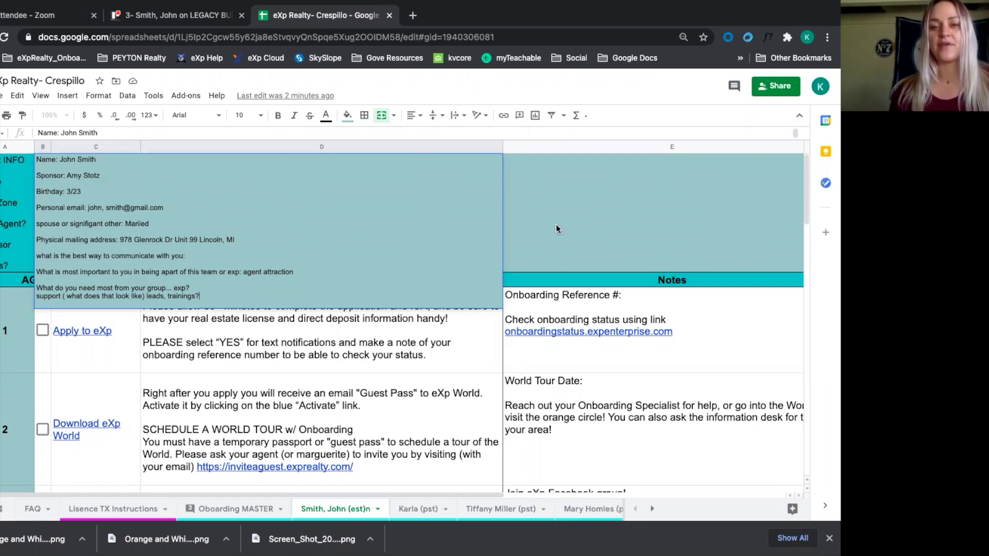
pyautogui.scroll(-2, 326, 347)
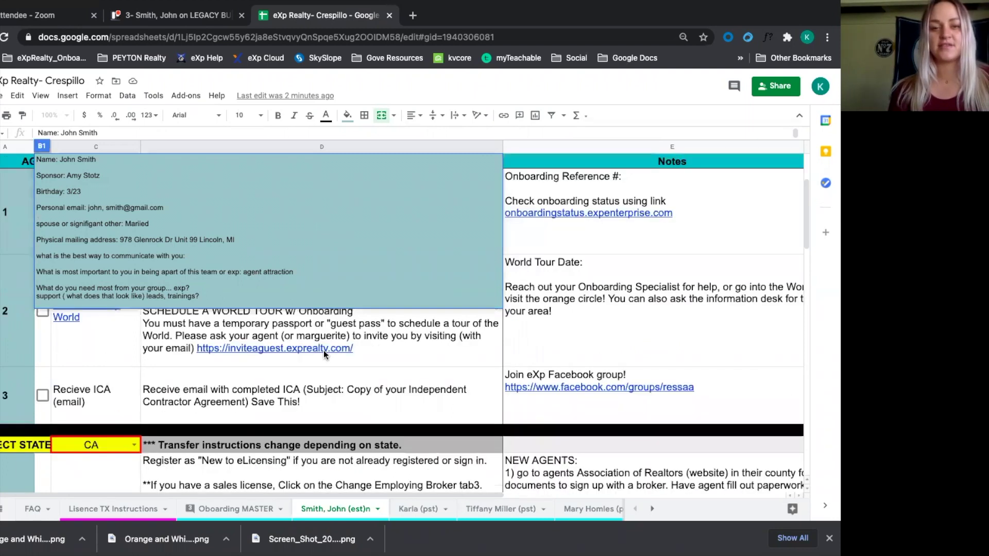
pyautogui.click(323, 350)
pyautogui.scroll(2, 312, 290)
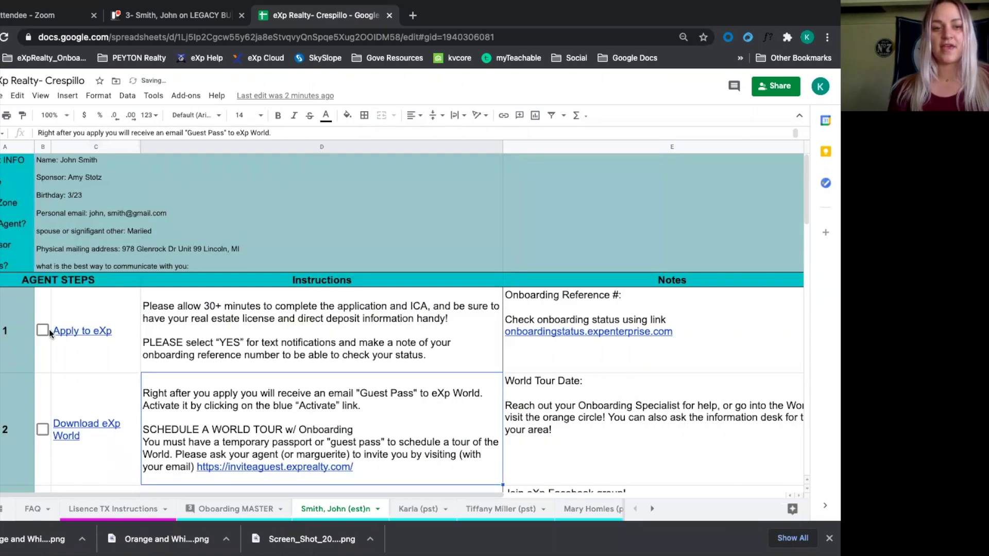
# Tick the Apply to eXp and Download eXp World checkboxes in column B
pyautogui.click(44, 332)
pyautogui.scroll(-2, 107, 347)
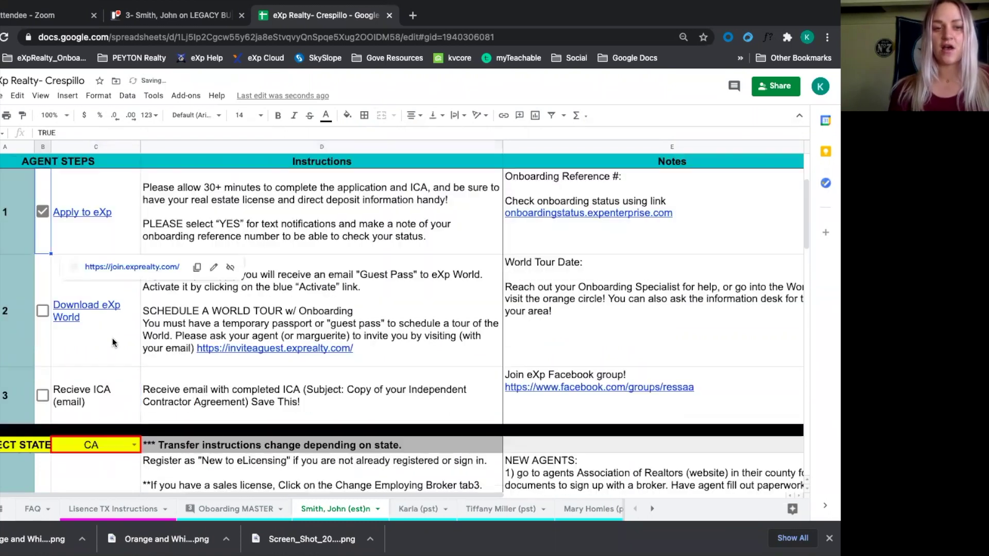
pyautogui.rightClick(44, 213)
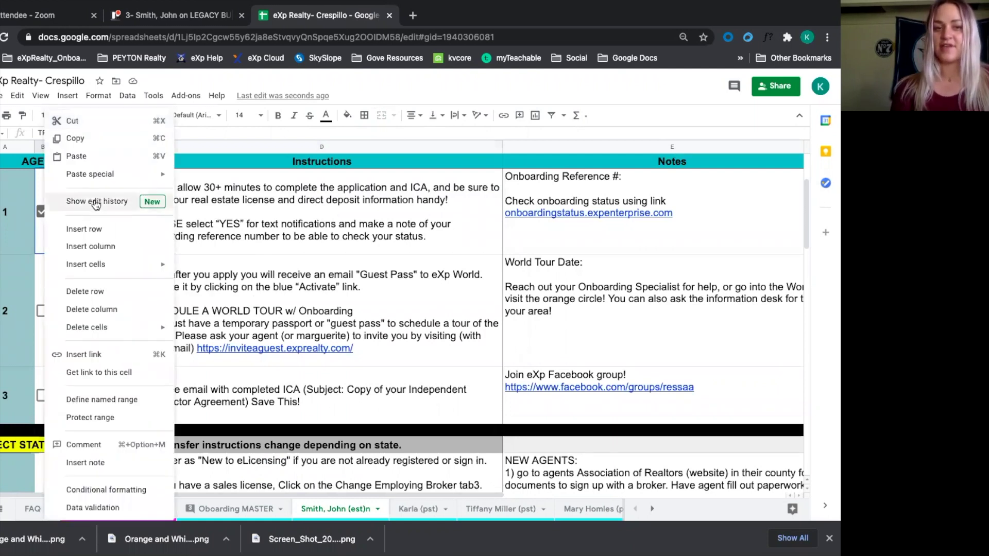
pyautogui.click(232, 217)
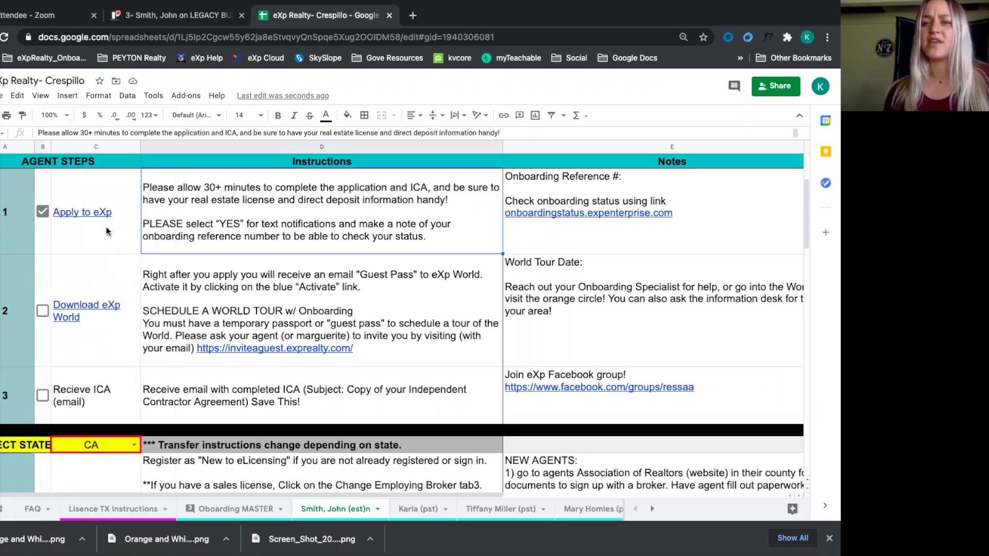
pyautogui.click(45, 317)
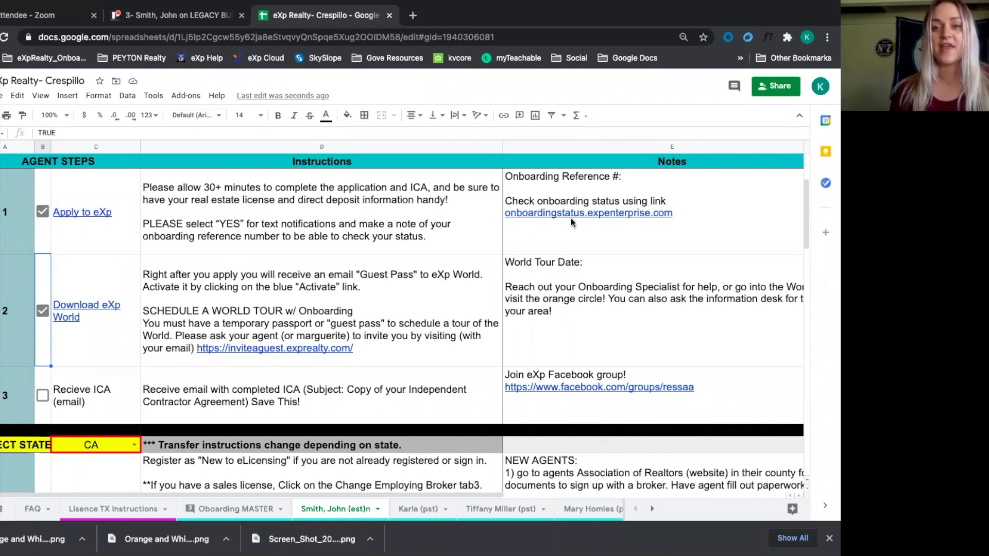
# Review the ONBOARDING links to the right, then return to the checklist columns
pyautogui.hscroll(10, 570, 214)
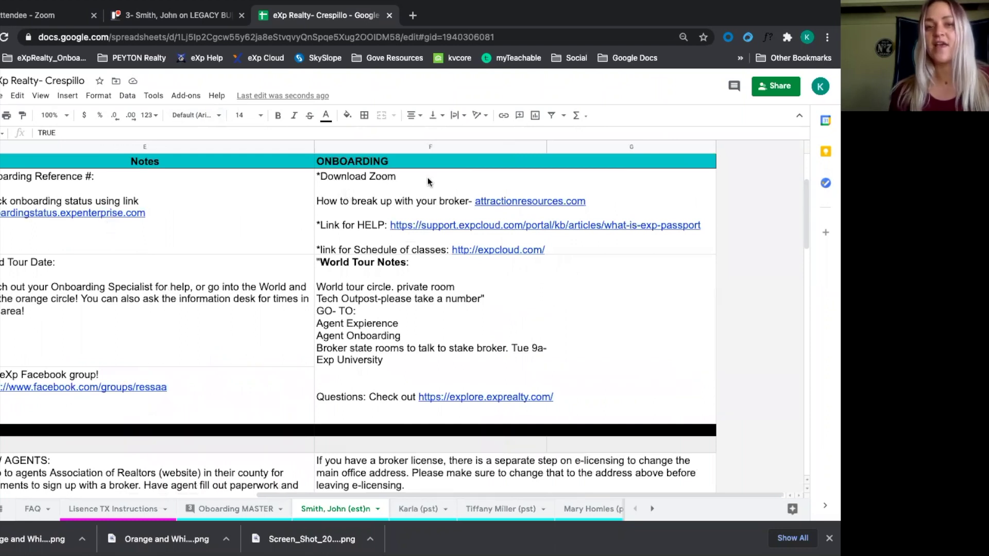
pyautogui.moveTo(383, 175)
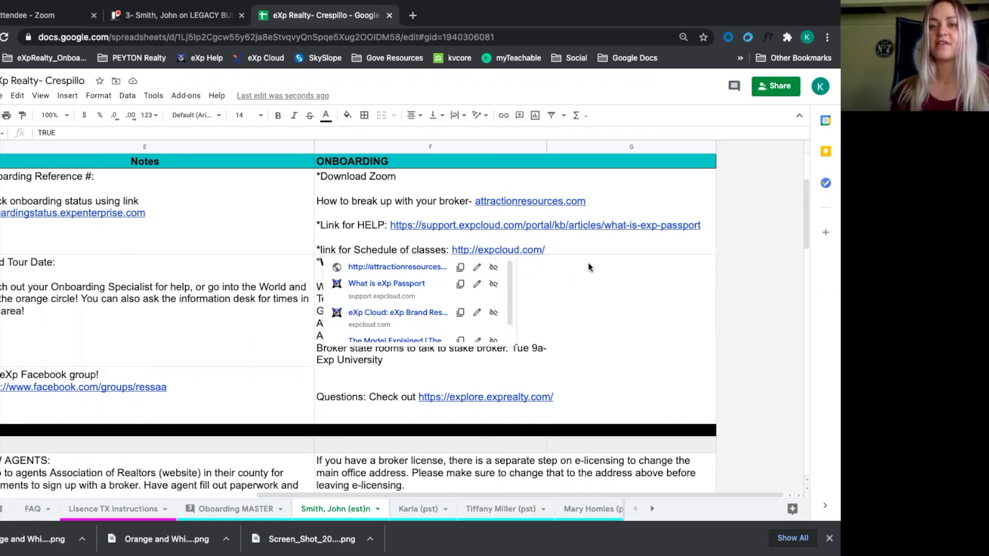
pyautogui.click(441, 262)
pyautogui.scroll(-3, 441, 263)
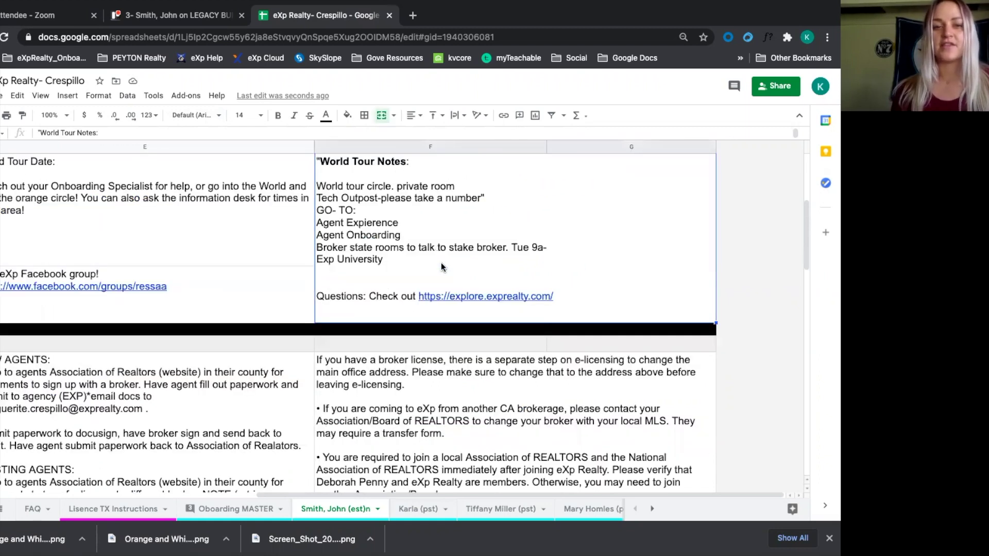
pyautogui.hscroll(-5, 441, 262)
pyautogui.scroll(3, 441, 263)
pyautogui.hscroll(-3, 441, 263)
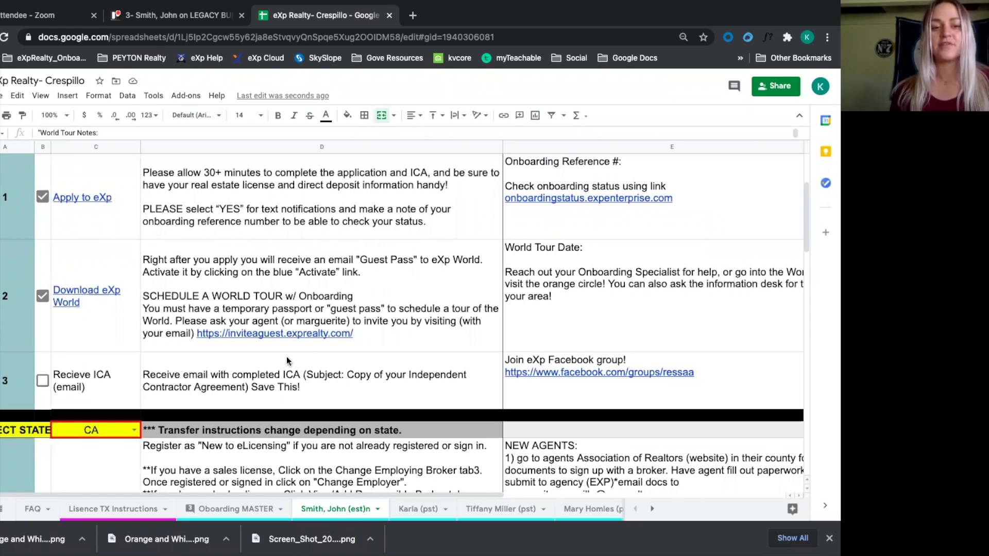
# Tick the Recieve ICA (email) step and change the agent's state from CA to MI
pyautogui.click(42, 381)
pyautogui.scroll(-3, 308, 352)
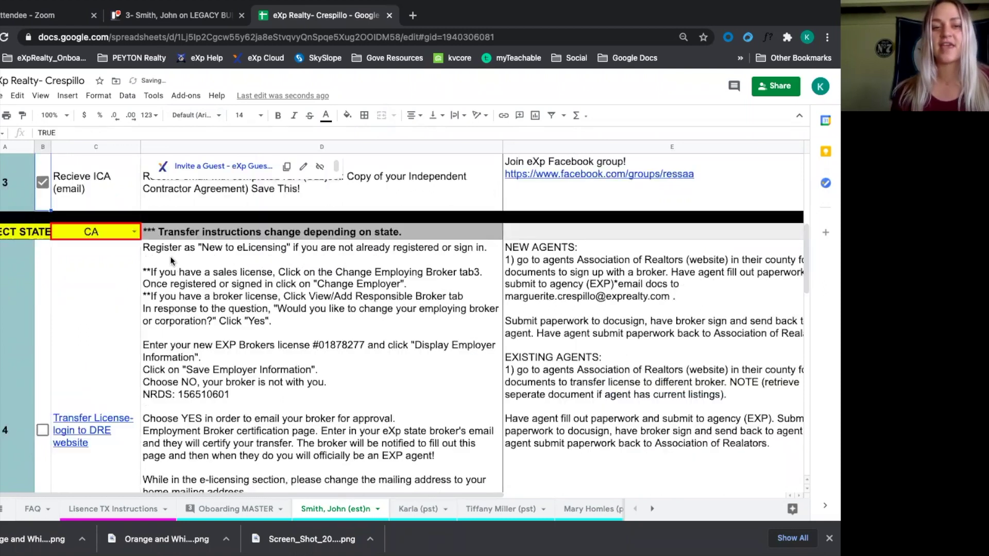
pyautogui.click(133, 233)
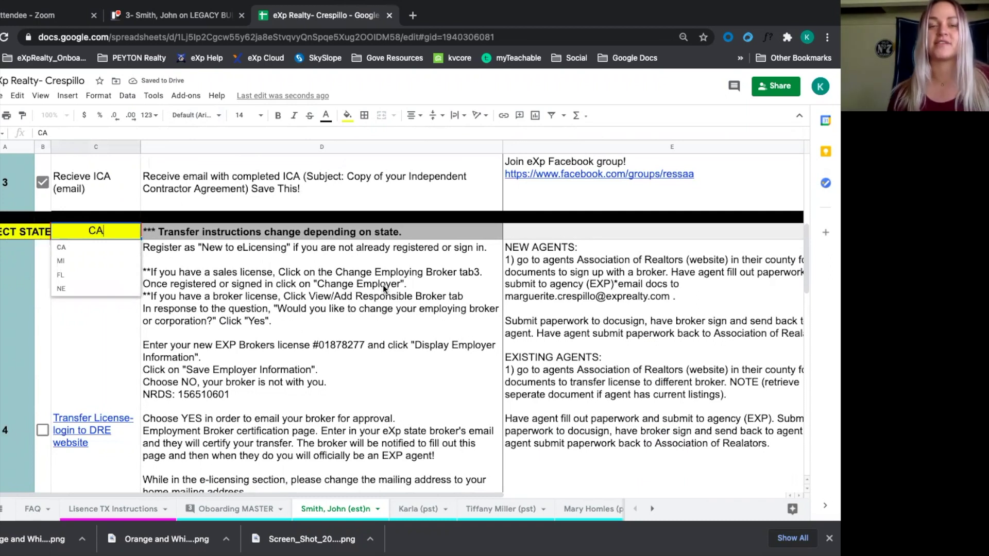
pyautogui.click(85, 262)
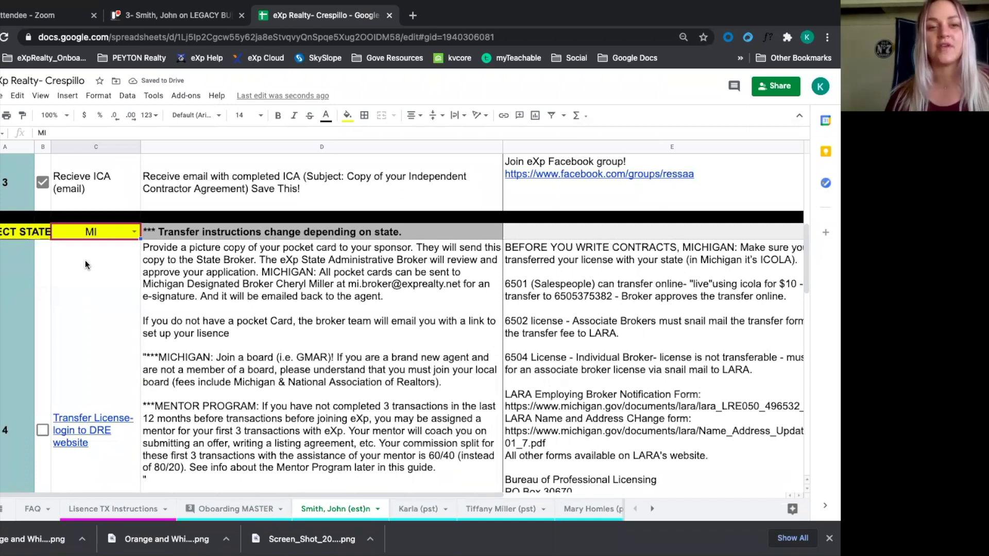
pyautogui.scroll(-1, 286, 331)
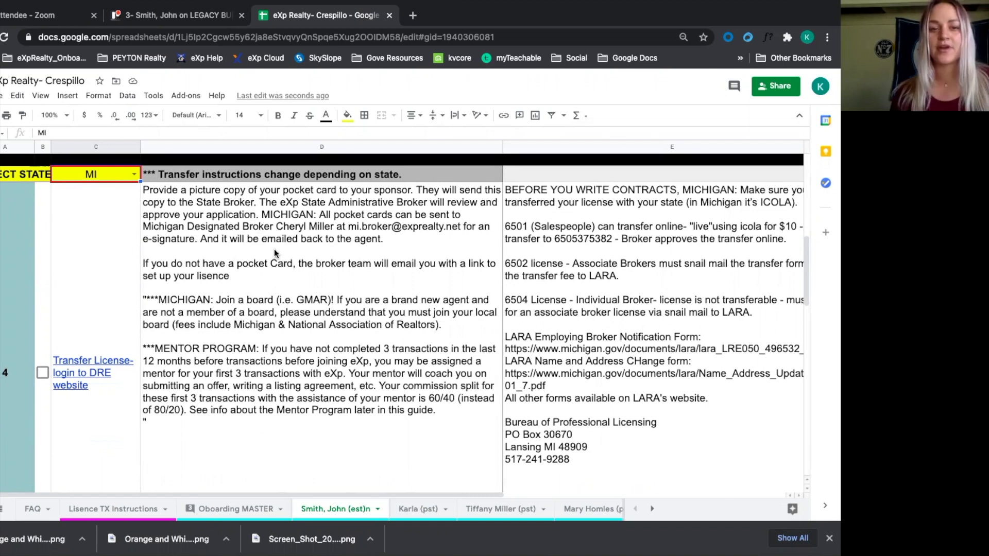
pyautogui.hscroll(5, 401, 326)
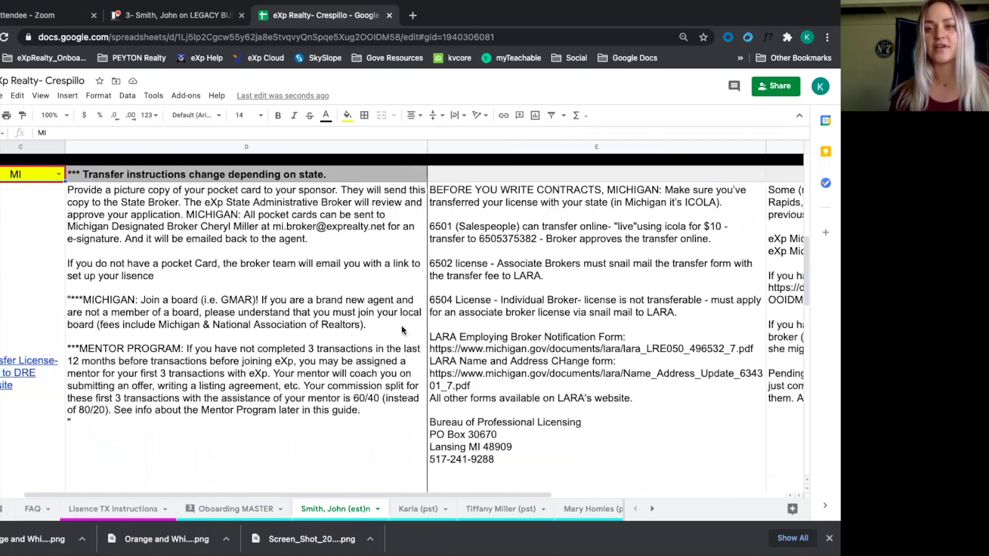
pyautogui.hscroll(-5, 343, 324)
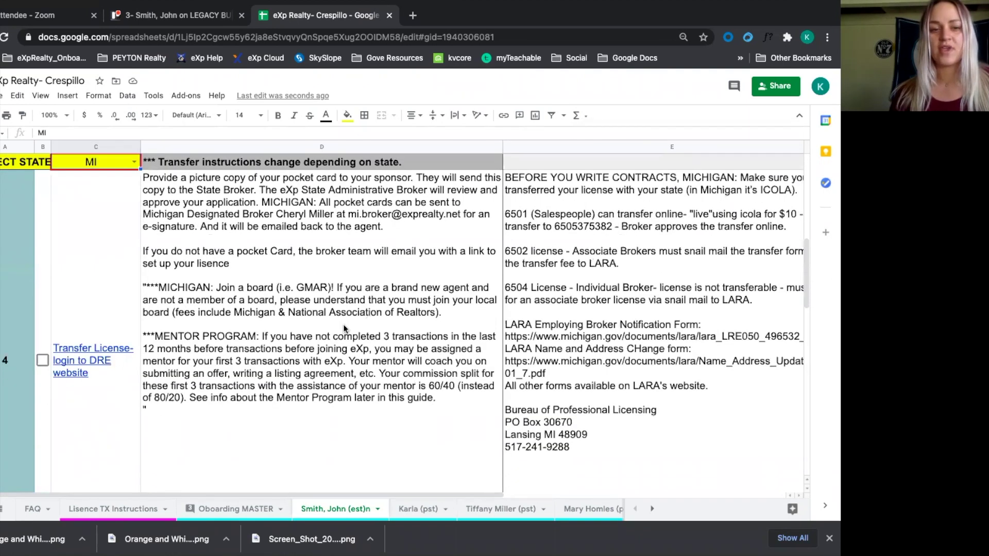
pyautogui.scroll(-3, 335, 324)
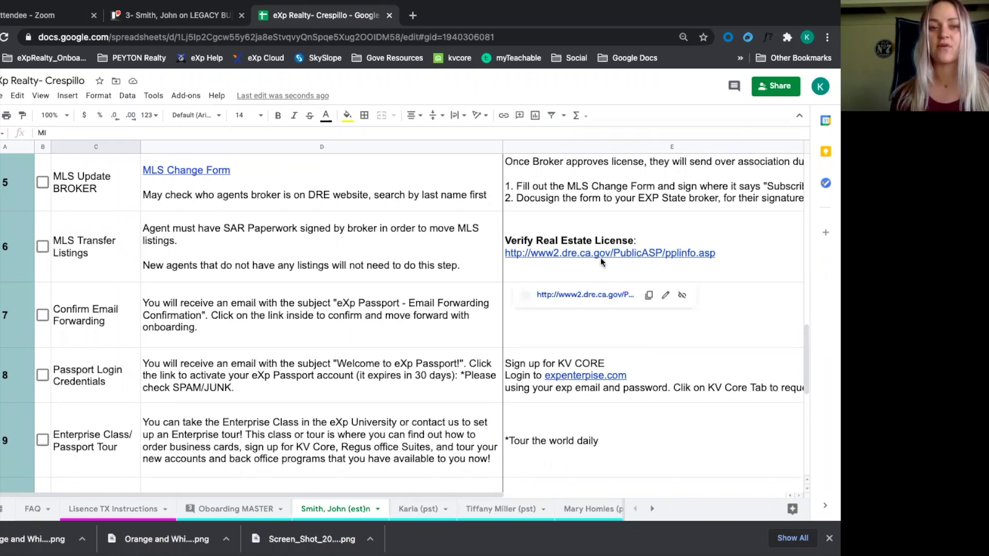
# Tick MLS Update BROKER, MLS Transfer Listings, Confirm Email Forwarding and Passport Login Credentials
pyautogui.click(43, 182)
pyautogui.click(43, 246)
pyautogui.click(43, 316)
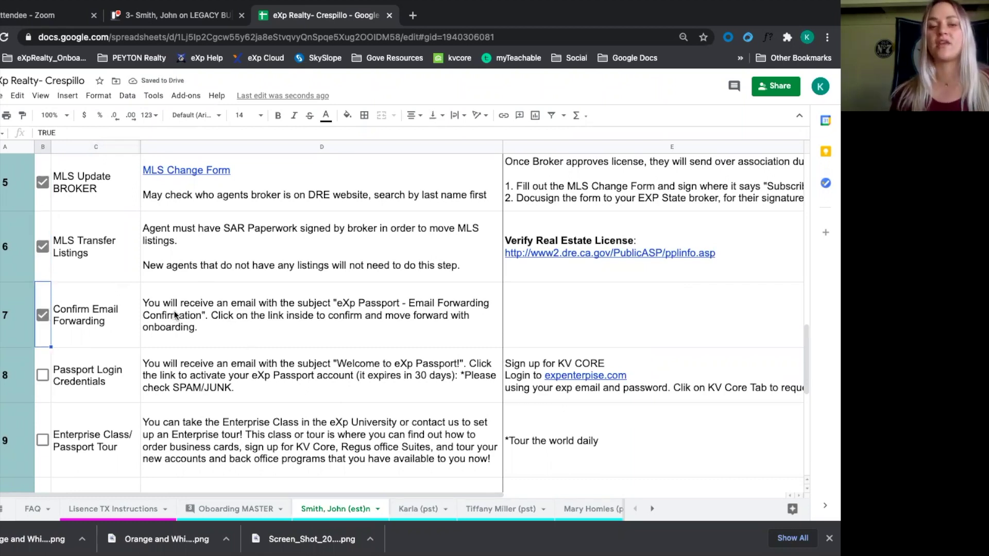
pyautogui.click(42, 376)
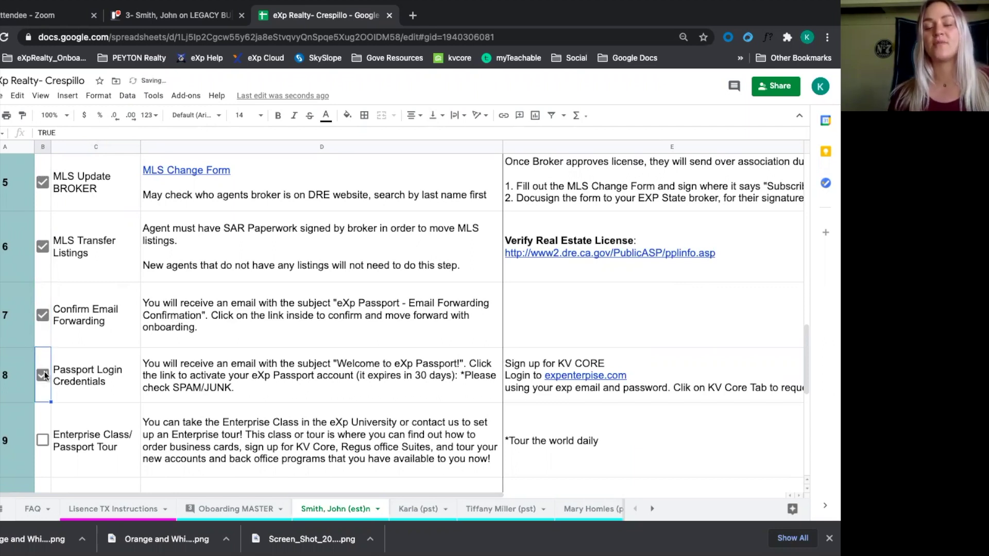
pyautogui.hscroll(5, 555, 366)
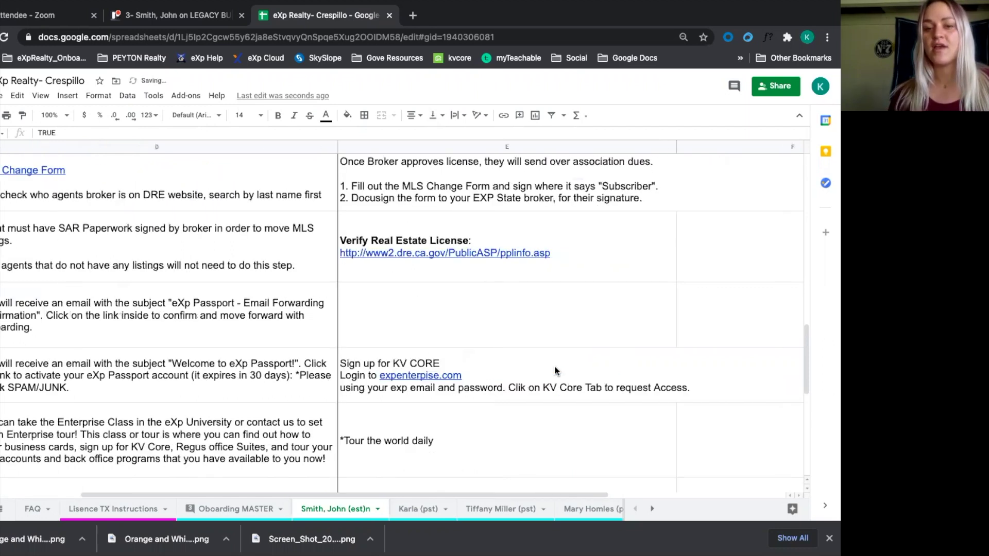
pyautogui.hscroll(-4, 555, 366)
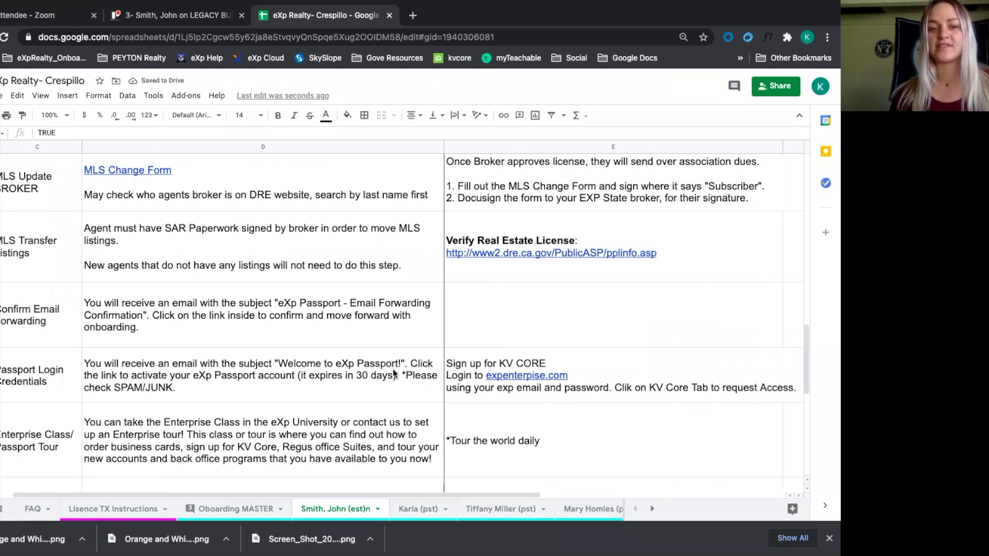
pyautogui.scroll(-2, 393, 369)
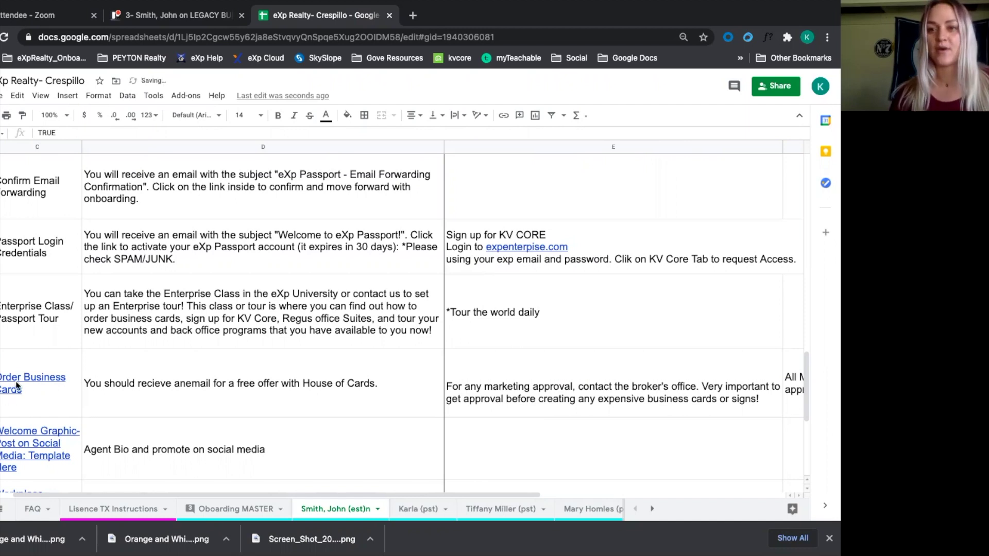
# Tick the remaining steps through the row 12 Workplace chat and select the Getting Started Guide cell
pyautogui.moveTo(16, 386)
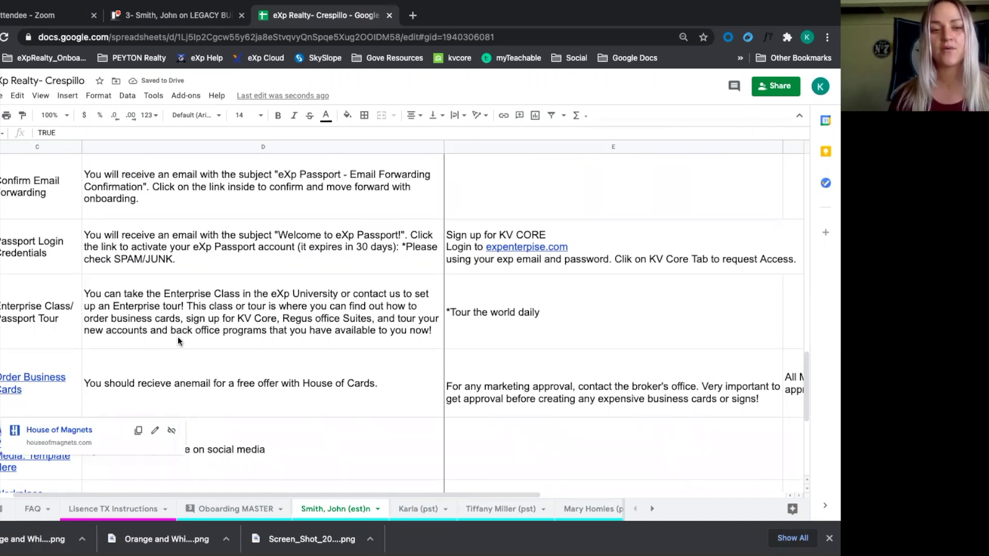
pyautogui.scroll(-3, 176, 374)
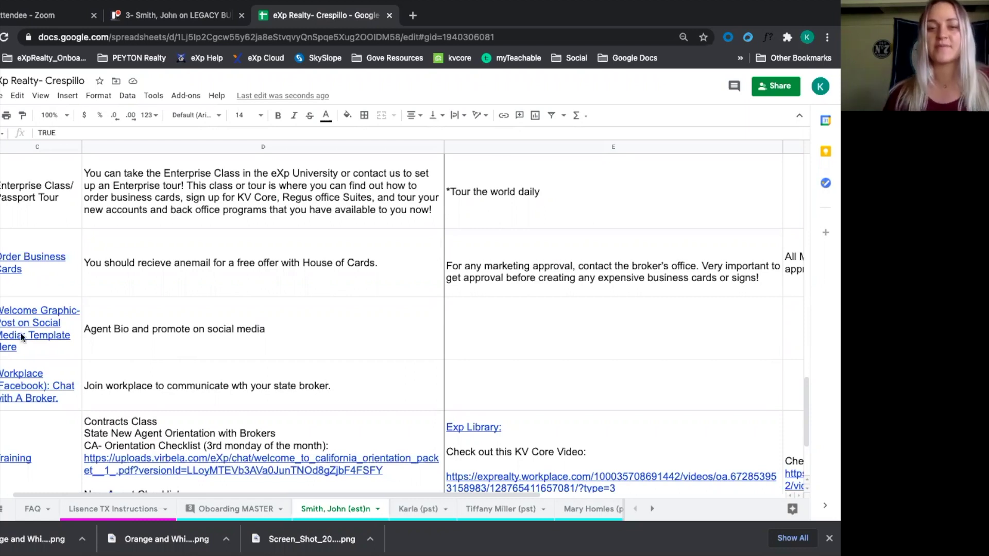
pyautogui.hscroll(2, 109, 332)
pyautogui.hscroll(-5, 110, 332)
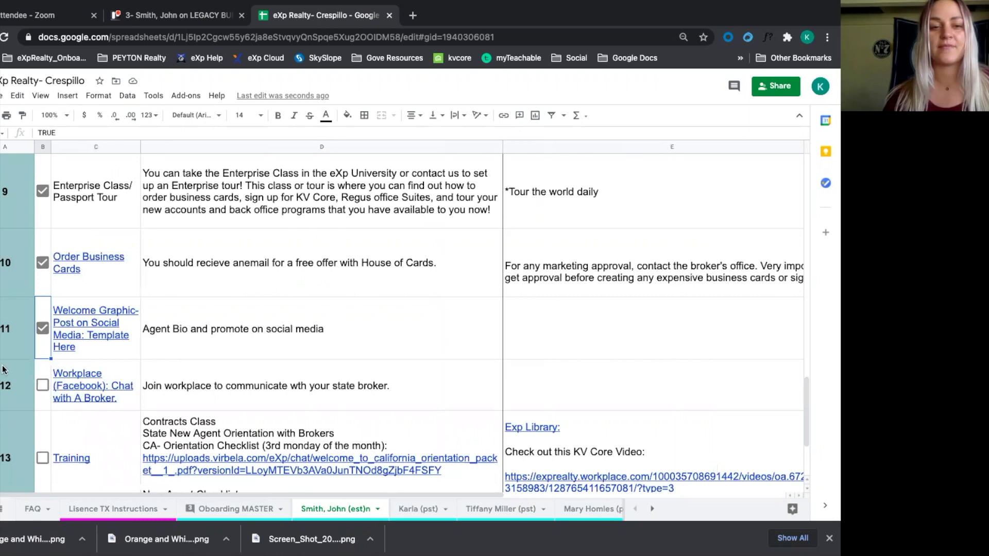
pyautogui.click(43, 386)
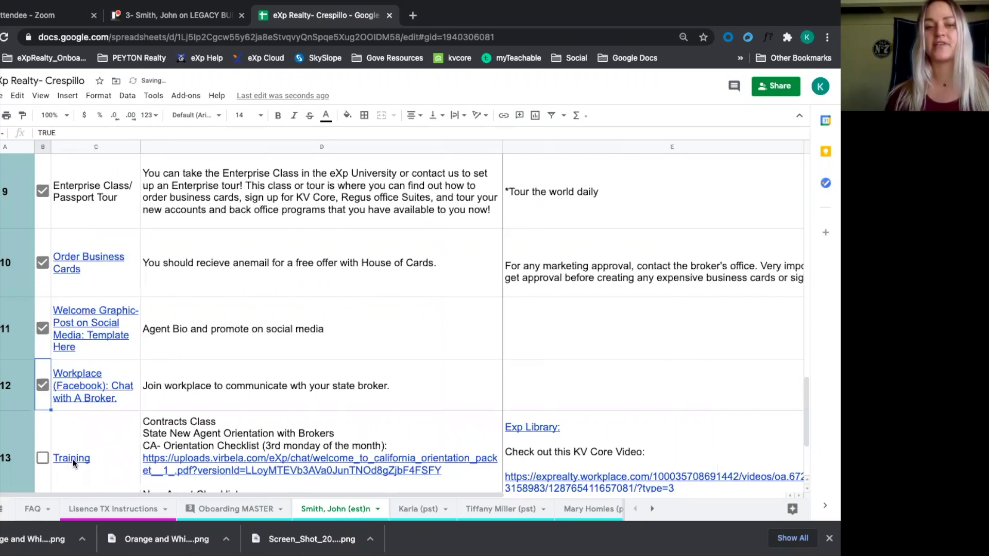
pyautogui.click(166, 440)
pyautogui.hscroll(3, 265, 427)
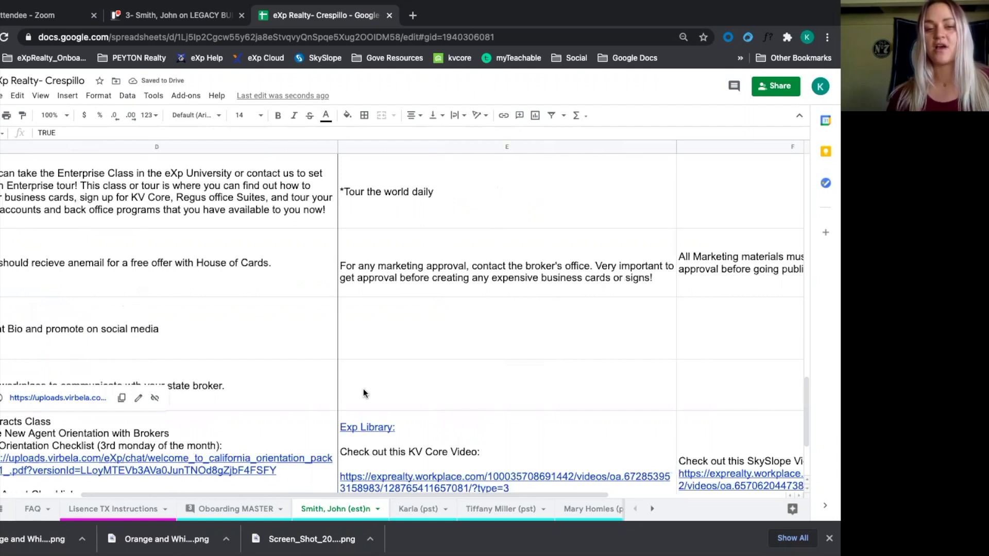
pyautogui.hscroll(6, 364, 388)
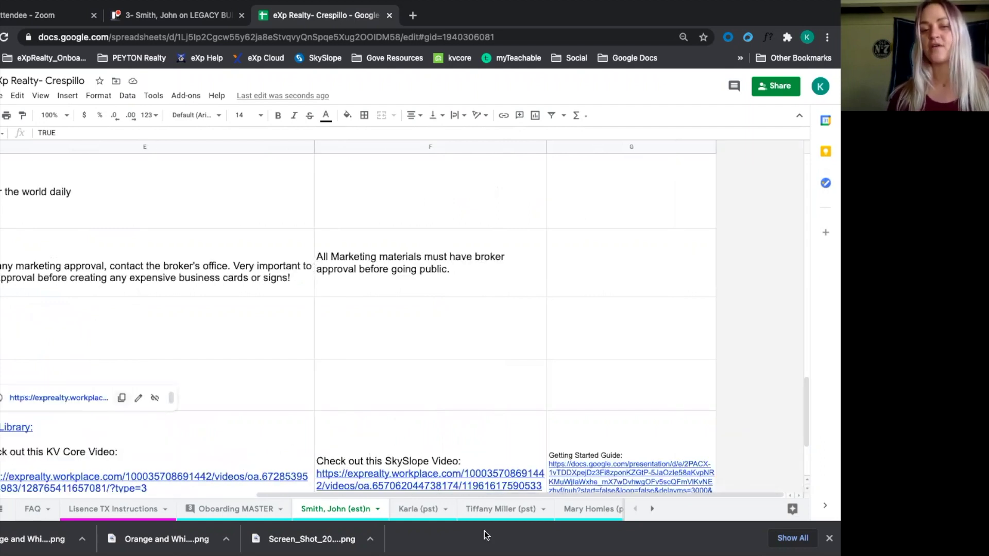
pyautogui.click(641, 470)
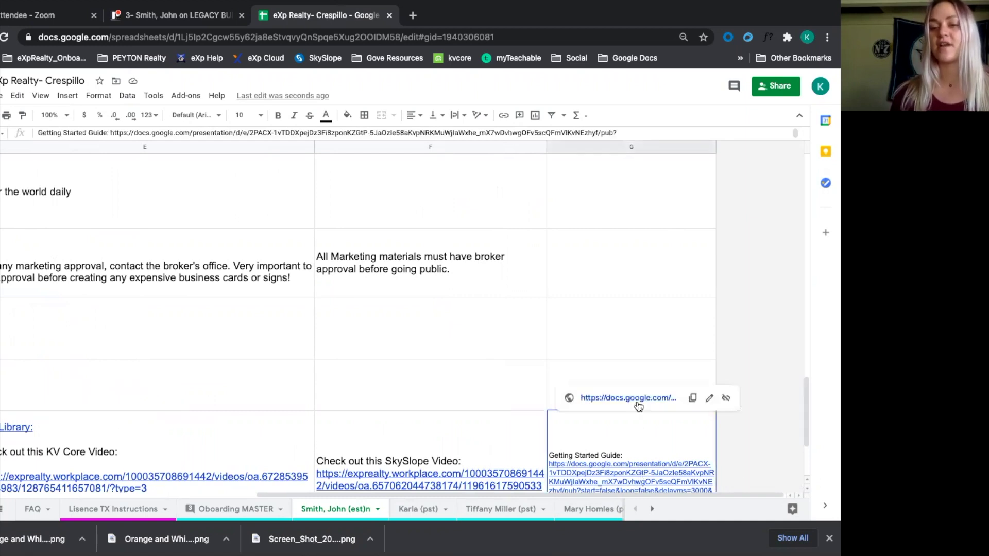
# Open the Getting Started Guide deck, advance to the Step 6 - kvCORE slide, then return to Trello
pyautogui.click(639, 398)
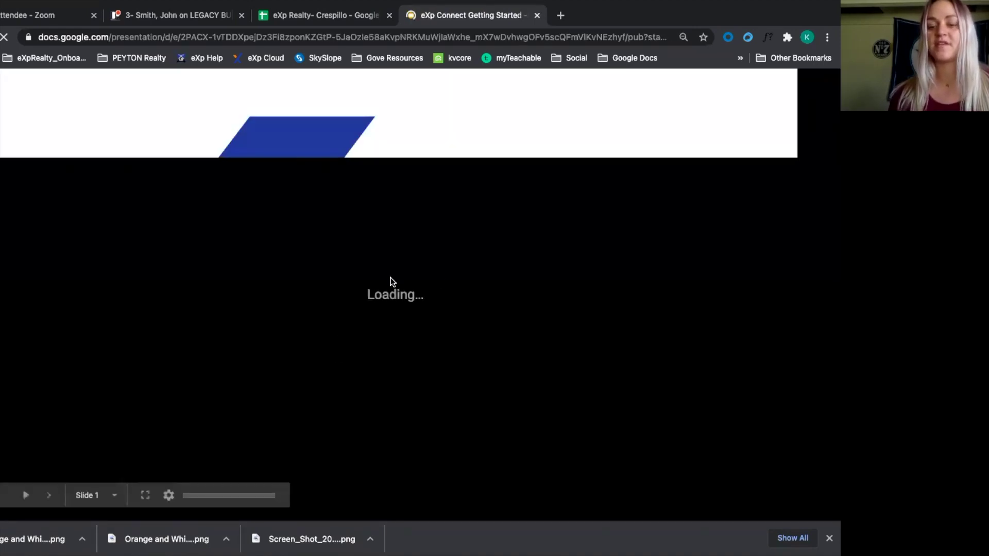
pyautogui.press('Right')
pyautogui.press('Right')
pyautogui.press('Right')
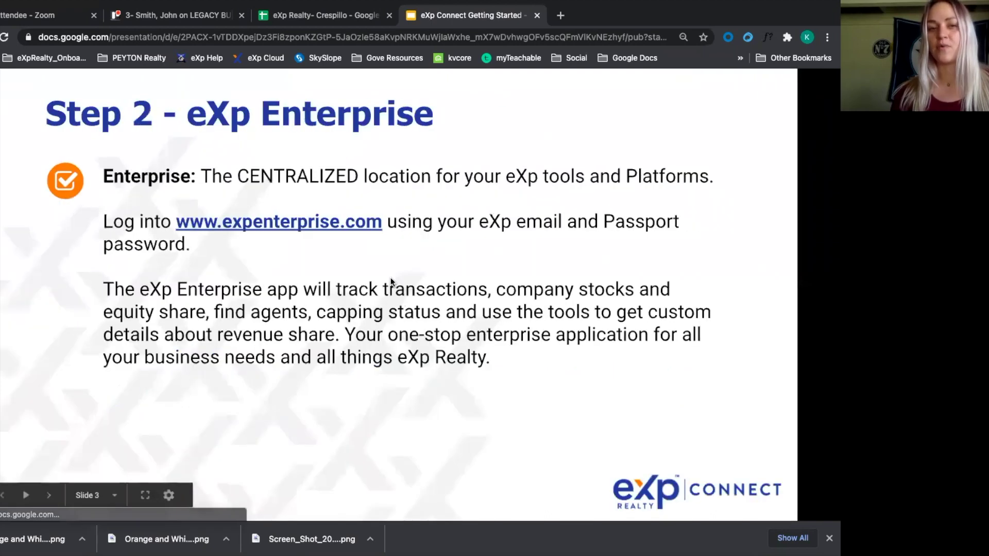
pyautogui.press('Right')
pyautogui.press('Right')
pyautogui.press('Right')
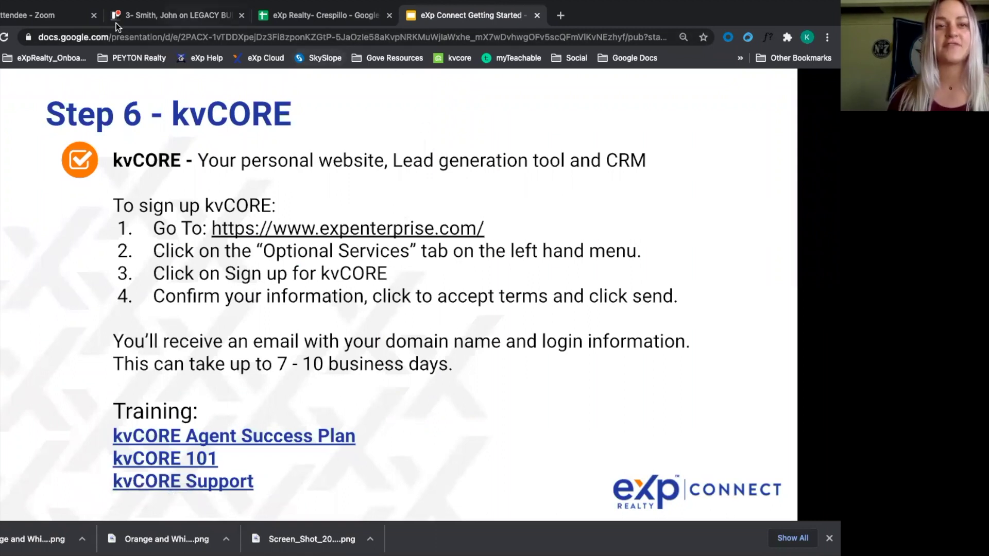
pyautogui.click(195, 19)
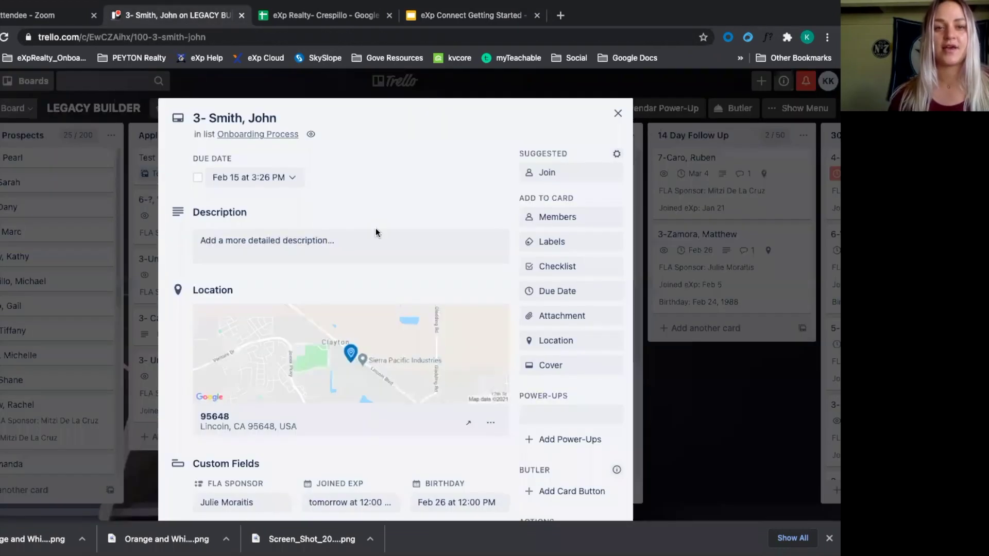
# Close the card and move it via 7 Day Follow Up into the 14 Day Follow Up list
pyautogui.click(708, 407)
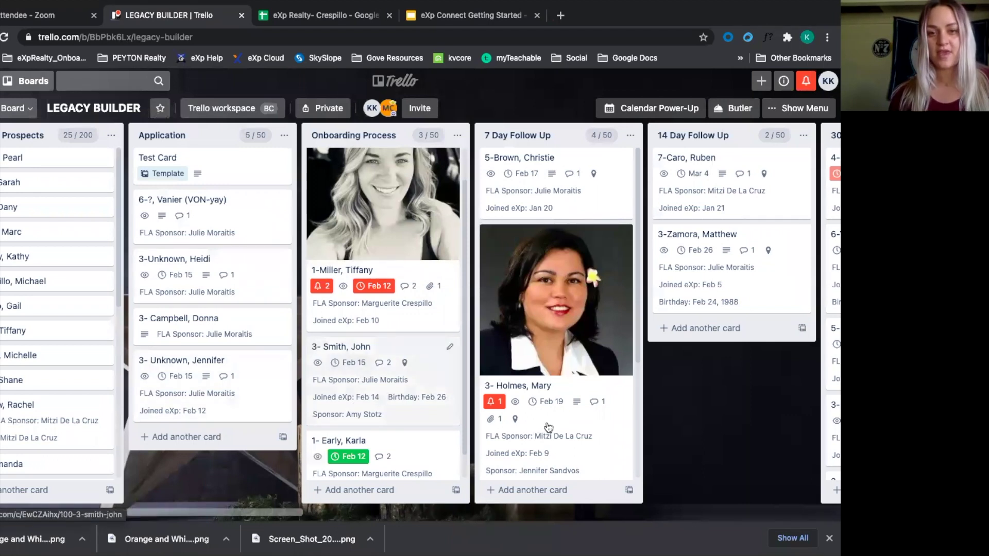
pyautogui.press('.')
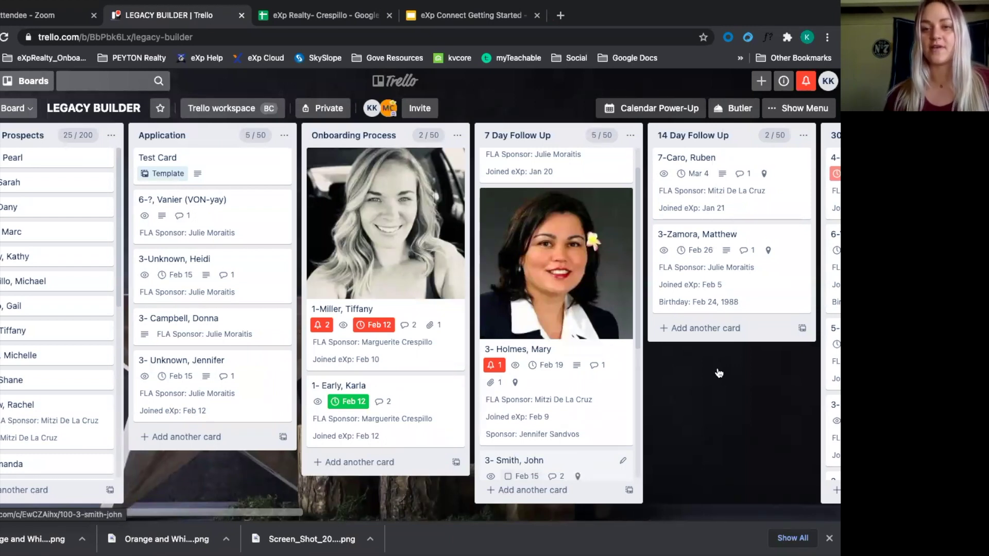
pyautogui.moveTo(515, 466); pyautogui.dragTo(714, 314)
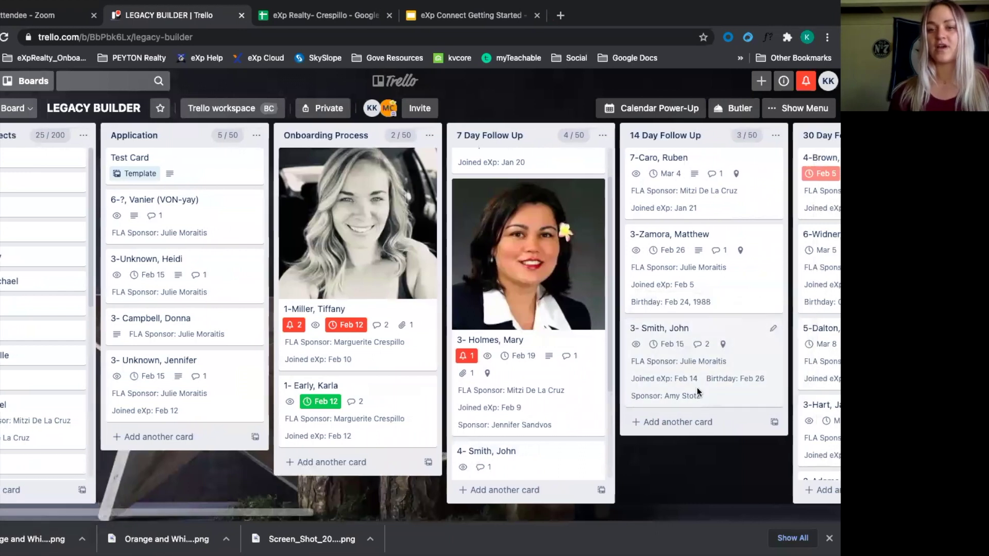
pyautogui.hscroll(10, 486, 379)
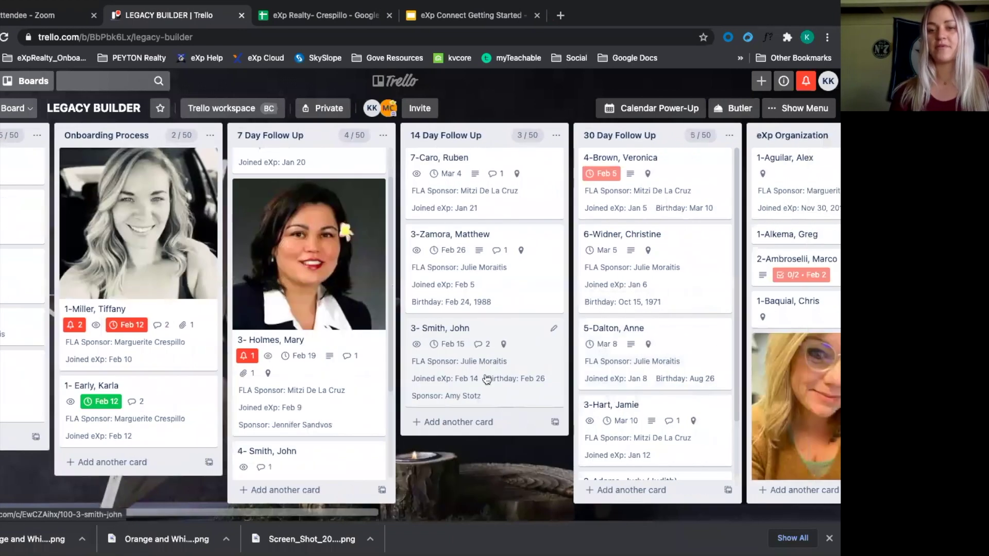